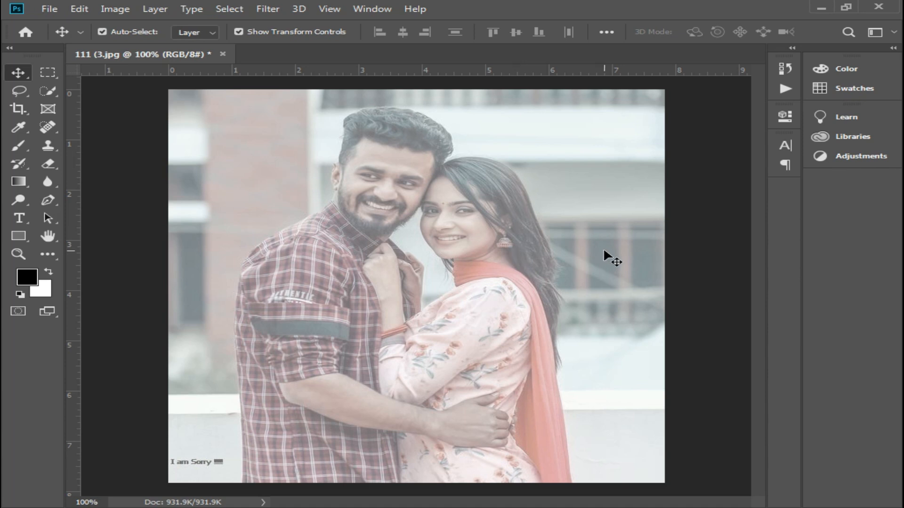
Duplicate the background photo to a new layer and apply Auto Color to the copy.
key(F7)
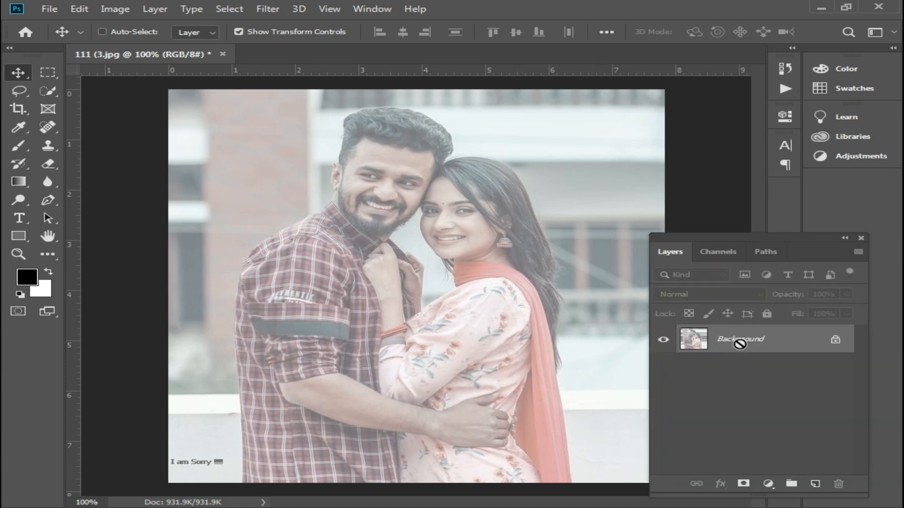
key(ctrl+j)
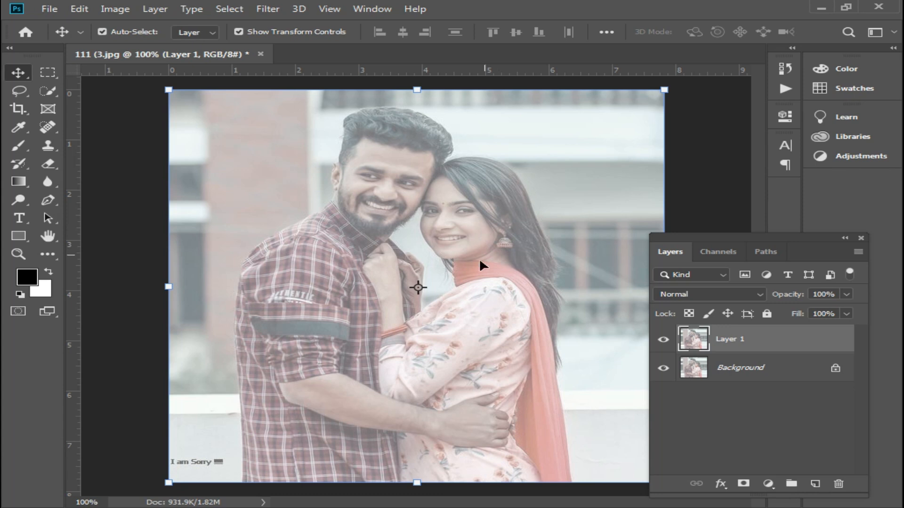
click(117, 10)
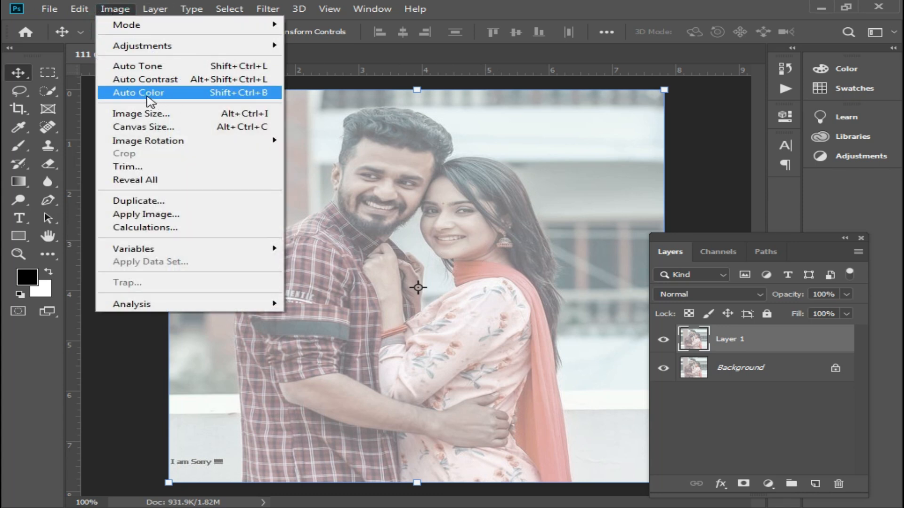
click(150, 100)
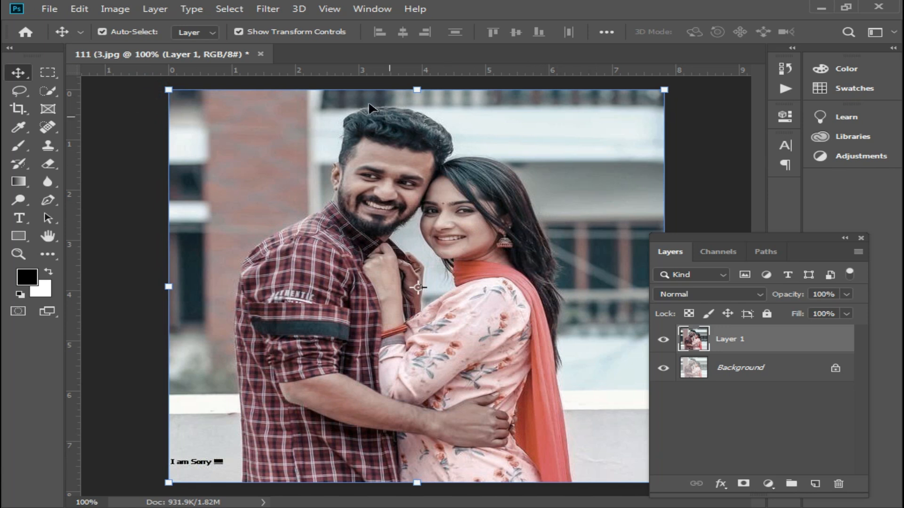
Start the Camera Raw Filter on the duplicated layer and set Temperature to +17 and Tint to -3.
click(267, 10)
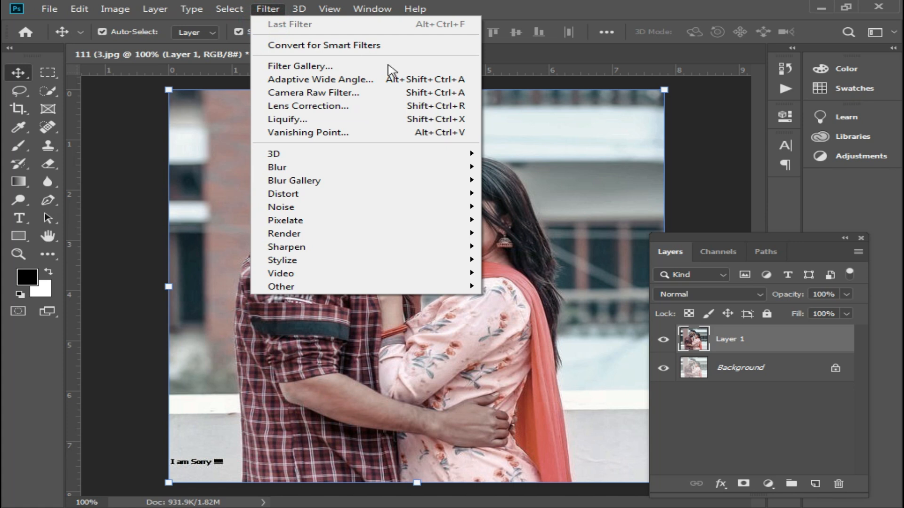
click(316, 100)
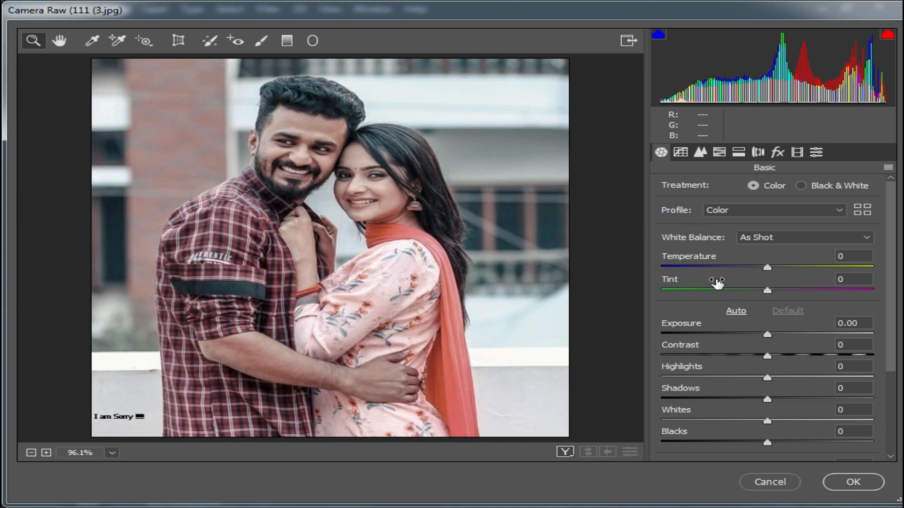
scroll(825, 320, down, 3)
scroll(825, 322, up, 3)
drag(769, 270, 788, 271)
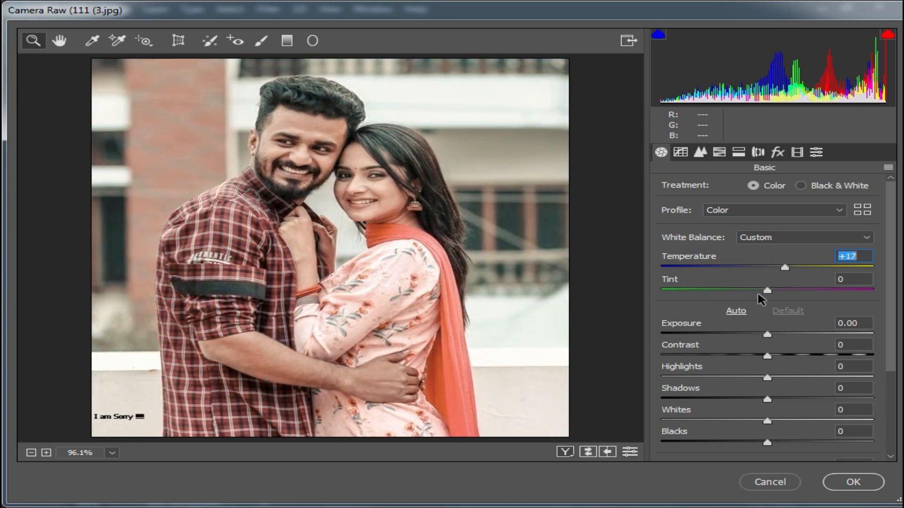
mouse_move(768, 294)
mouse_down()
mouse_move(799, 292)
mouse_move(765, 291)
mouse_up()
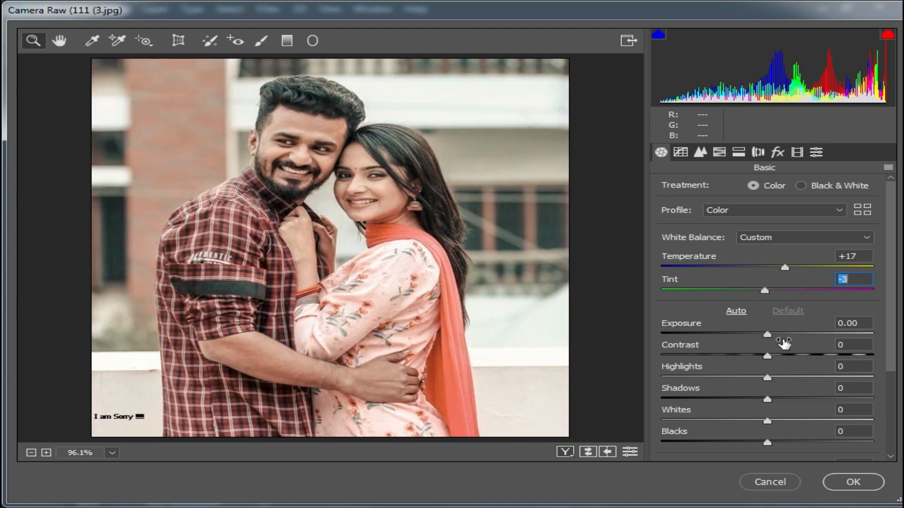
Set Exposure to +0.35, Contrast to +18, Highlights to +49, Shadows to +21 and Blacks to -6.
drag(769, 334, 744, 365)
click(767, 363)
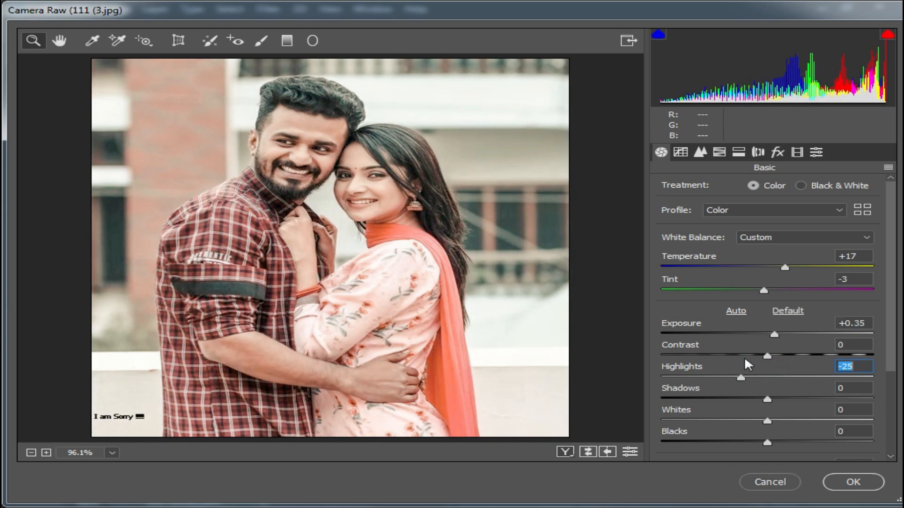
scroll(821, 372, down, 1)
drag(769, 327, 836, 331)
drag(767, 322, 790, 335)
scroll(810, 339, down, 1)
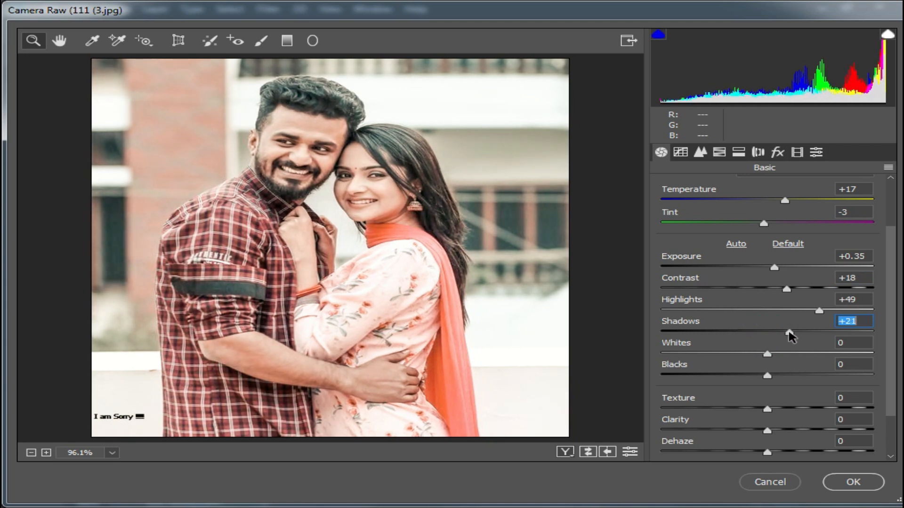
drag(770, 362, 763, 379)
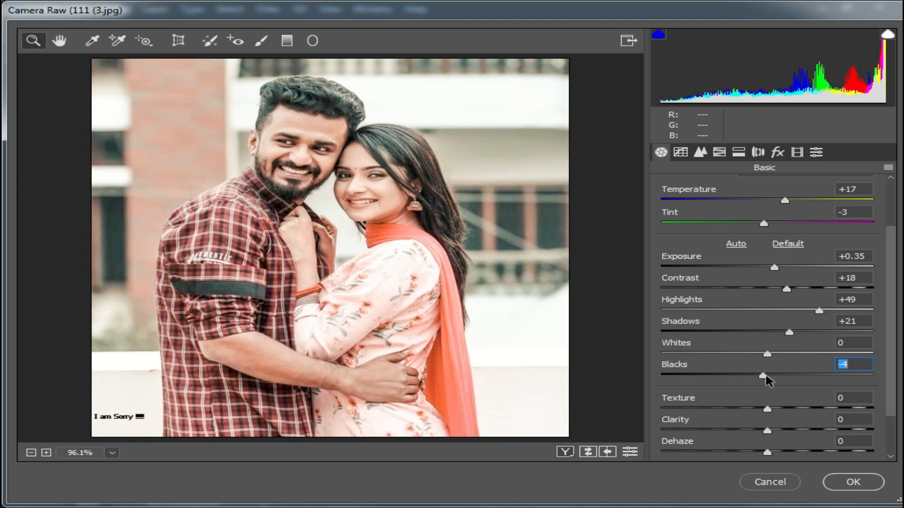
Set Texture to +53, Clarity to +8 and Dehaze to +24 in the Camera Raw Filter.
scroll(809, 367, down, 3)
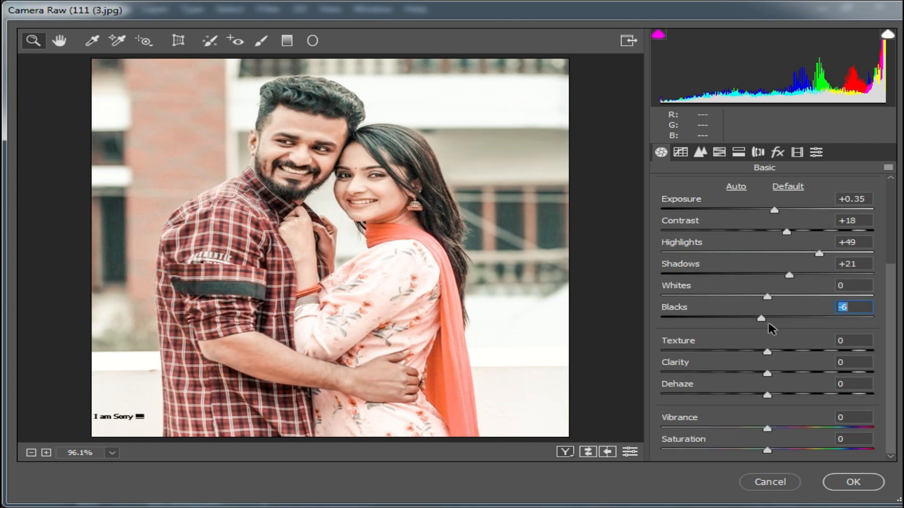
drag(770, 354, 826, 349)
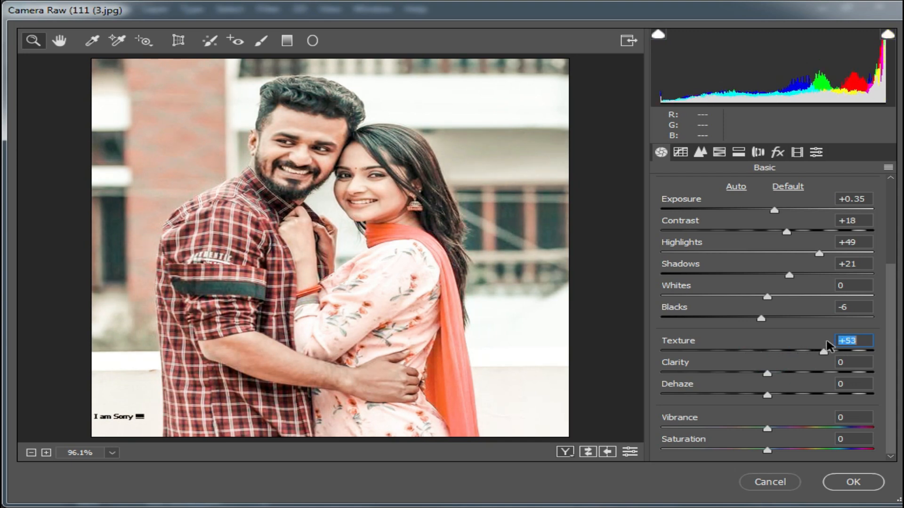
click(768, 375)
drag(768, 375, 794, 397)
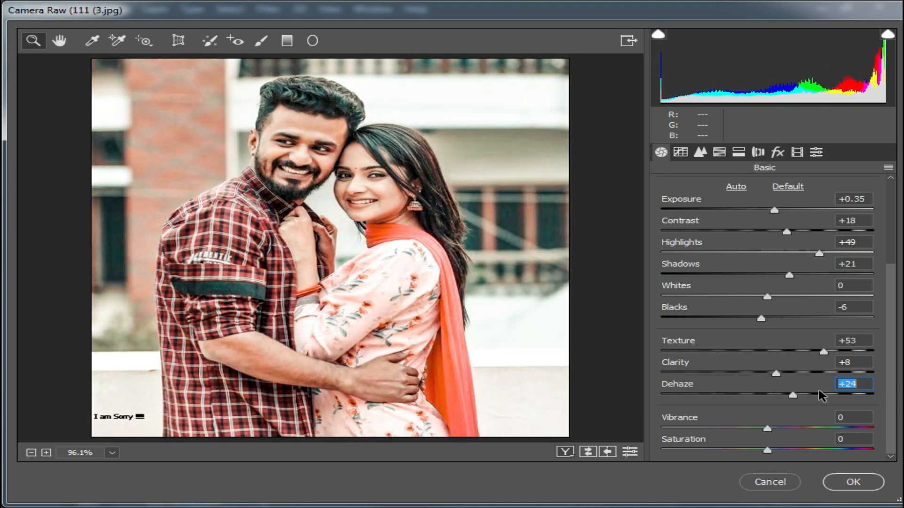
Set Vibrance to +83 and Saturation to about +19, and apply the Camera Raw Filter.
drag(768, 429, 854, 430)
drag(764, 451, 791, 448)
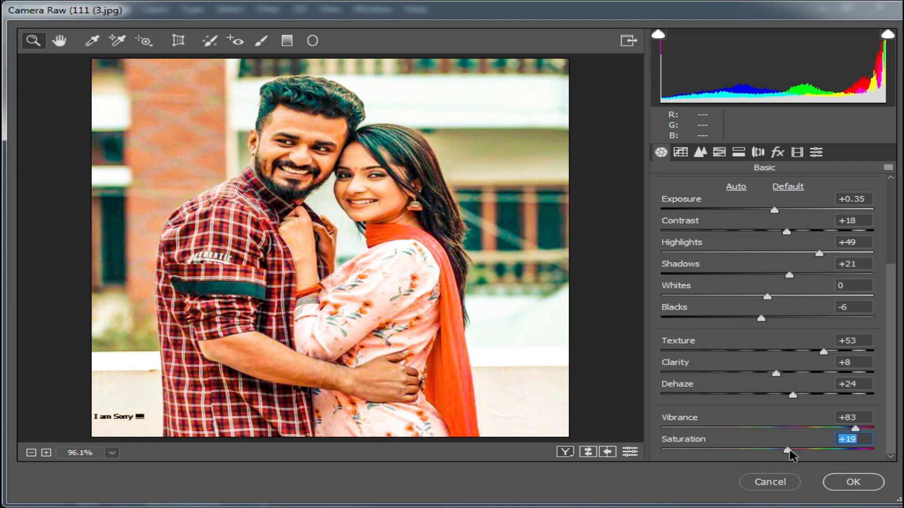
mouse_move(791, 455)
mouse_down()
mouse_move(801, 453)
mouse_move(763, 455)
mouse_move(786, 458)
mouse_up()
click(854, 483)
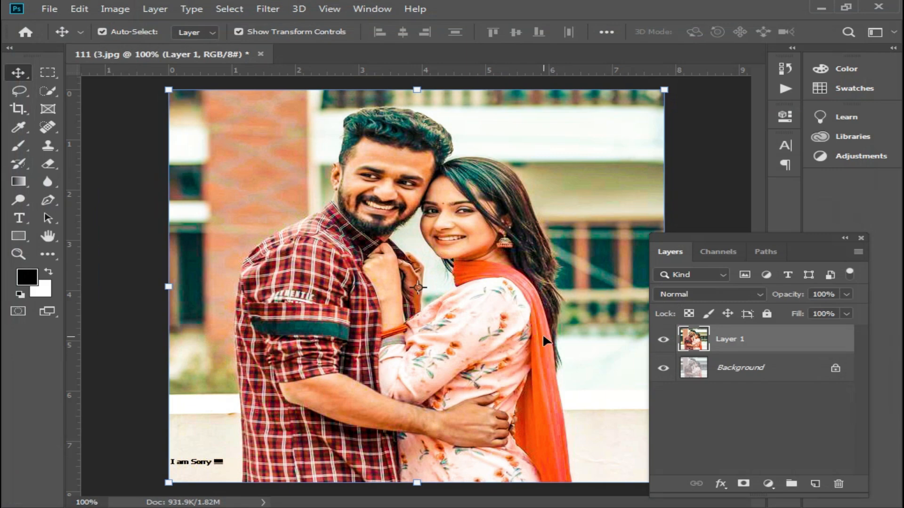
Shift the layer's highlights toward blue by +23 with Color Balance, leaving the photo visible, and apply it.
key(ctrl+b)
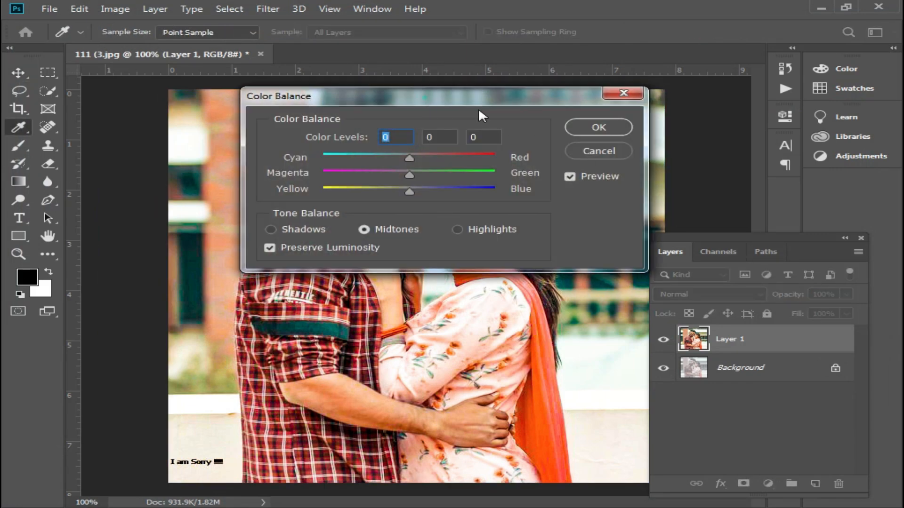
drag(479, 110, 780, 150)
click(759, 271)
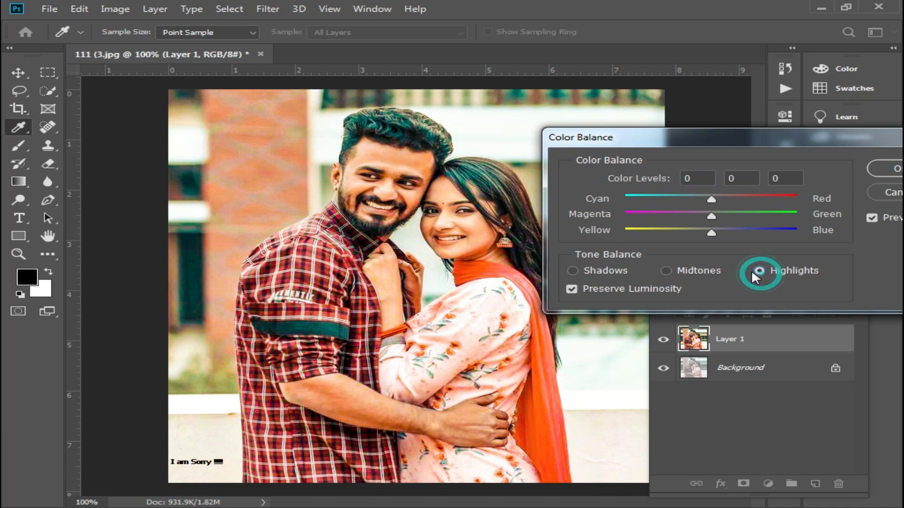
drag(718, 234, 733, 235)
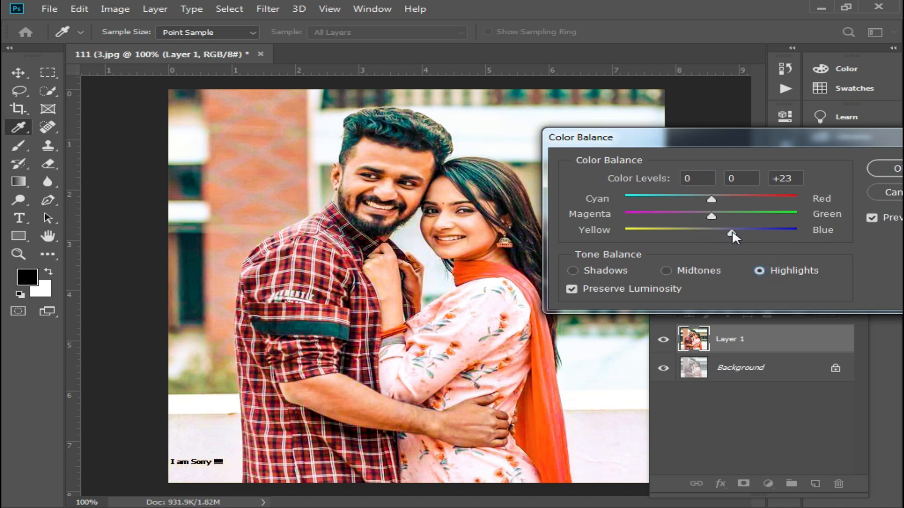
key(Return)
key(v)
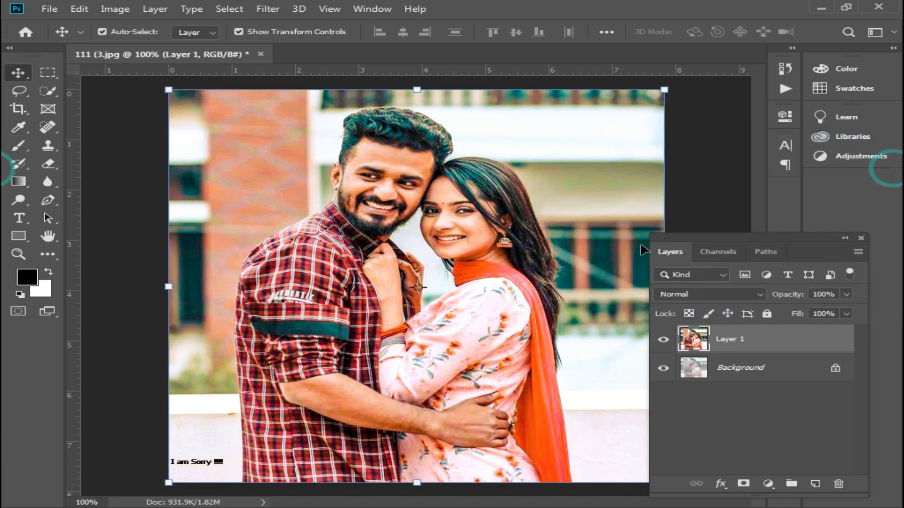
Apply a Selective Color adjustment to the photo layer with Black at -54% for the Yellows.
scroll(445, 230, up, 2)
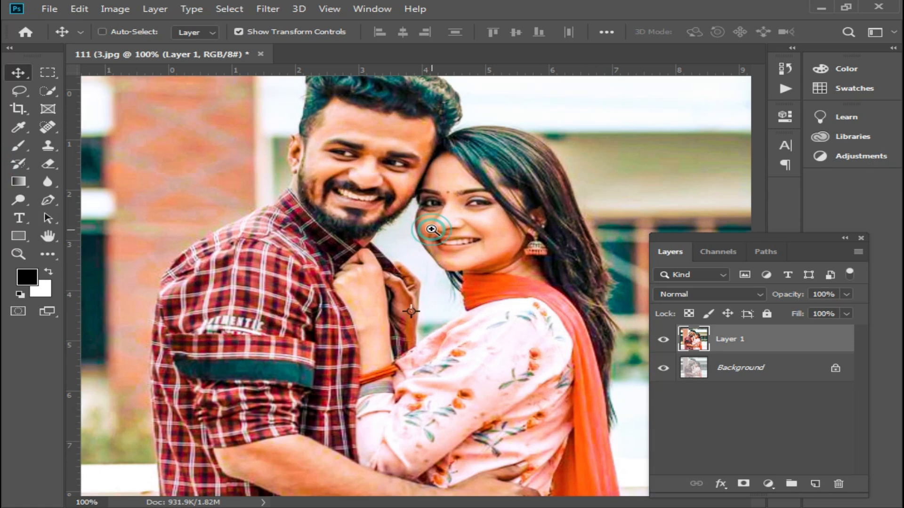
scroll(464, 251, up, 1)
alt+click(464, 247)
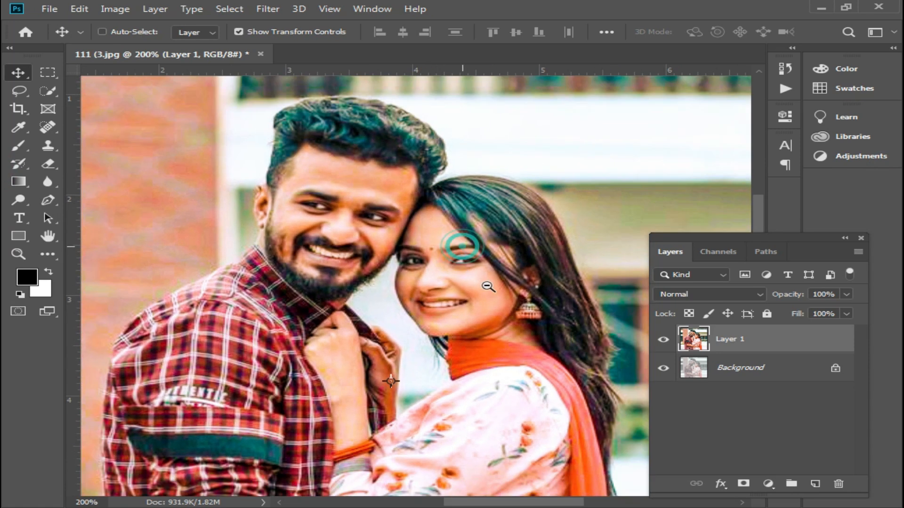
click(114, 9)
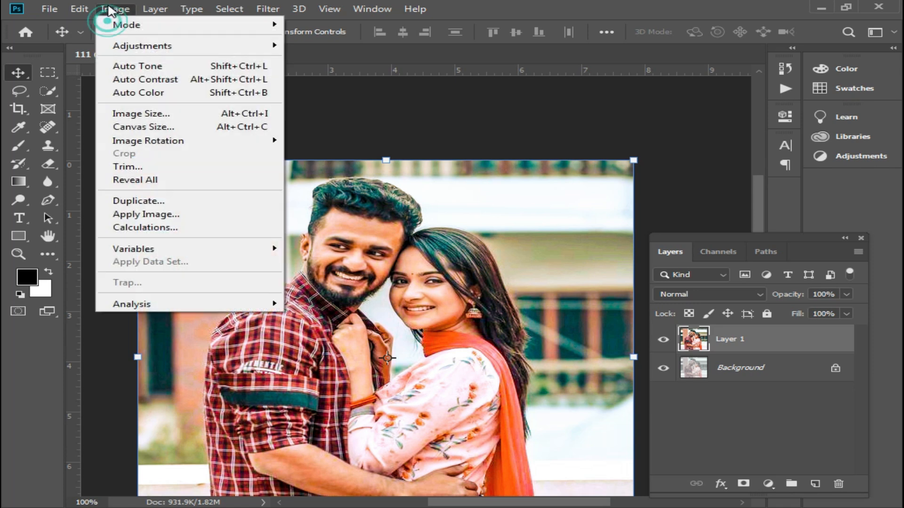
mouse_move(171, 44)
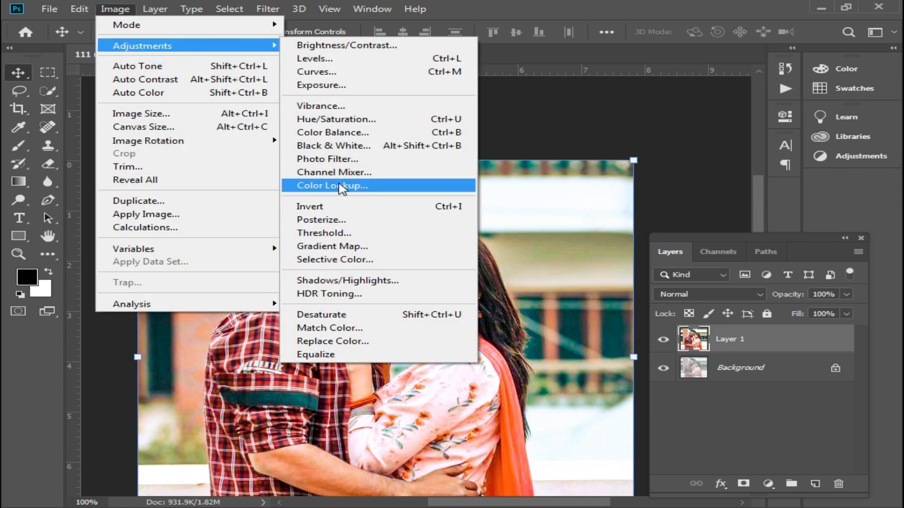
click(357, 259)
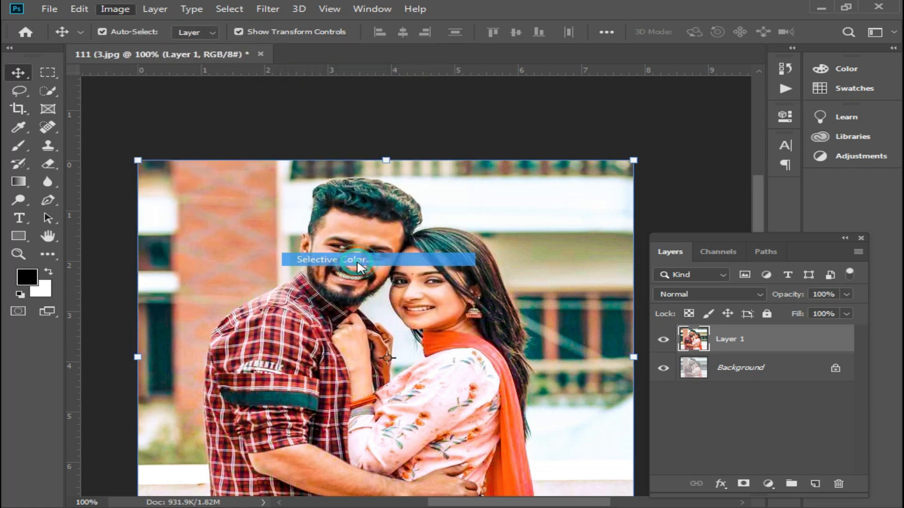
drag(492, 95, 682, 133)
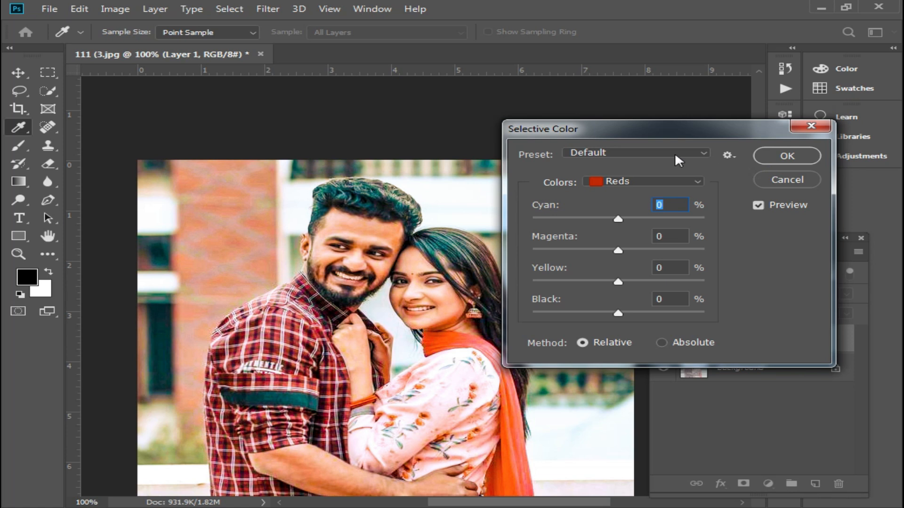
click(685, 178)
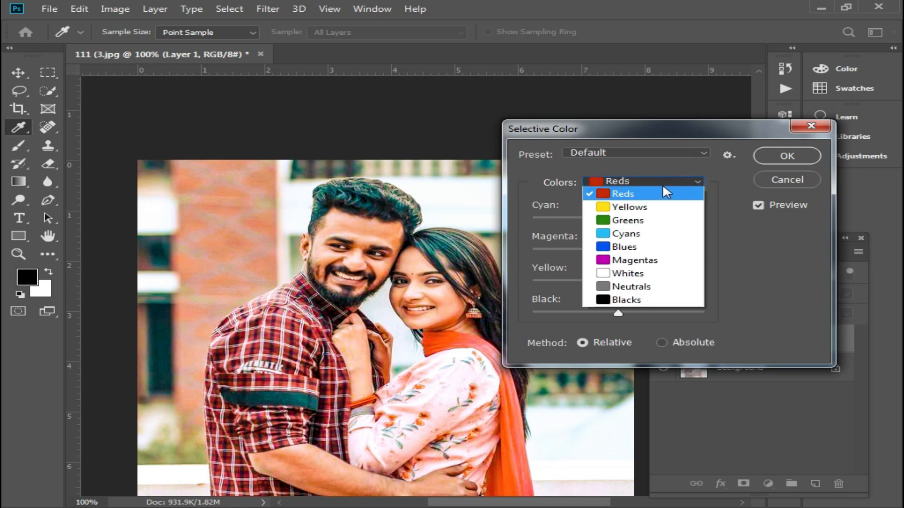
click(644, 209)
drag(618, 312, 573, 313)
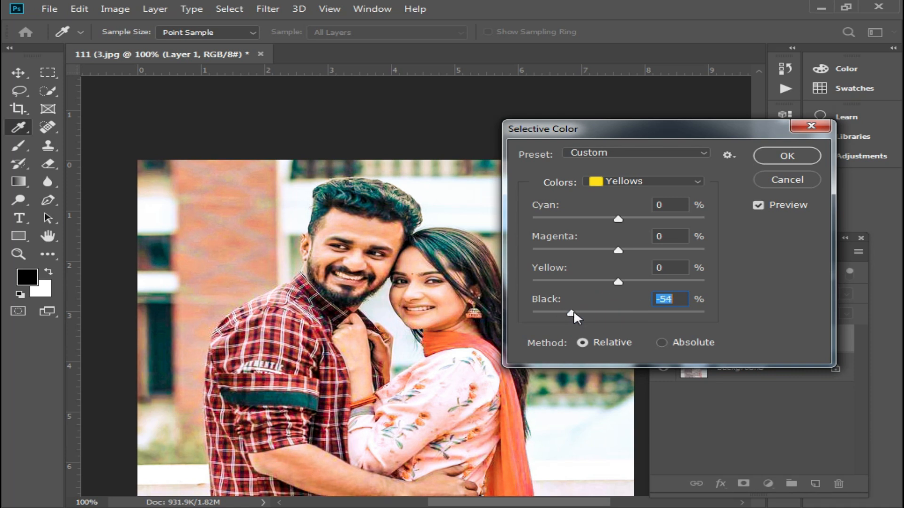
click(792, 161)
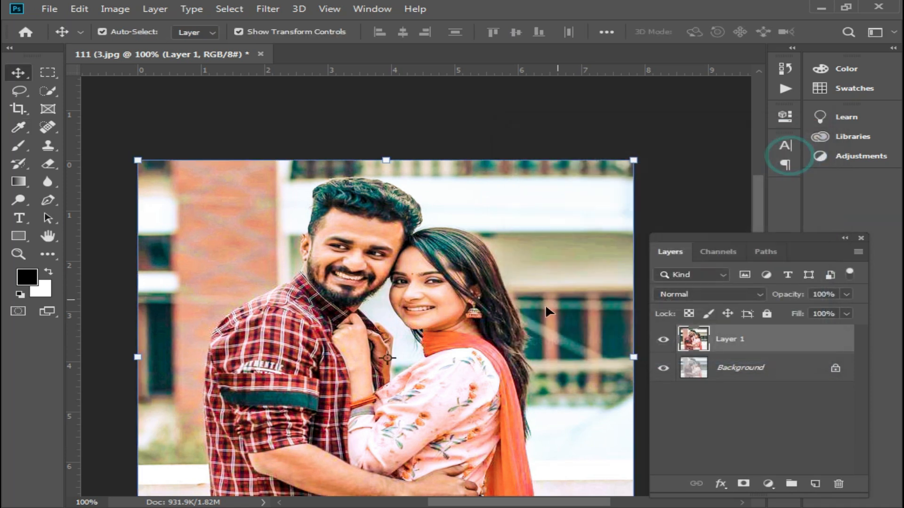
Examine the skin tones and colours of the couple's faces up close and in the whole photo.
scroll(545, 304, down, 3)
ctrl+click(420, 245)
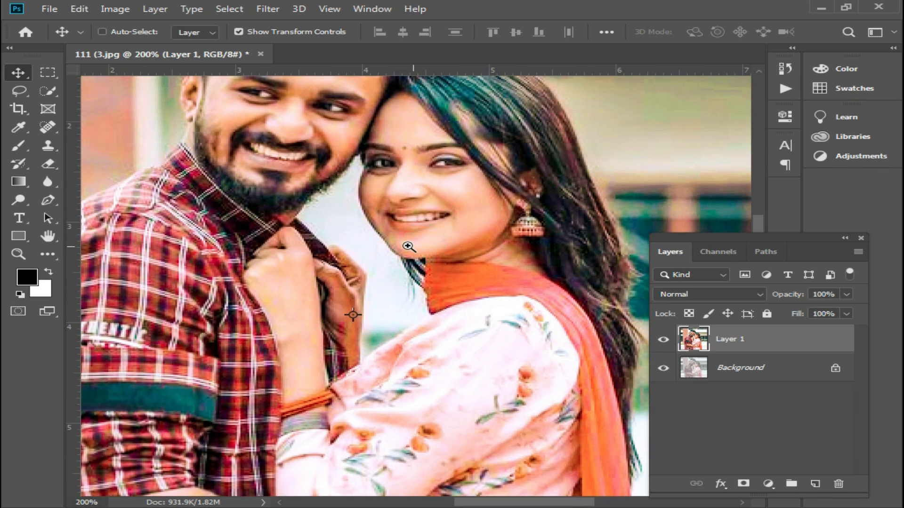
ctrl+click(403, 244)
alt+click(431, 218)
drag(416, 205, 420, 264)
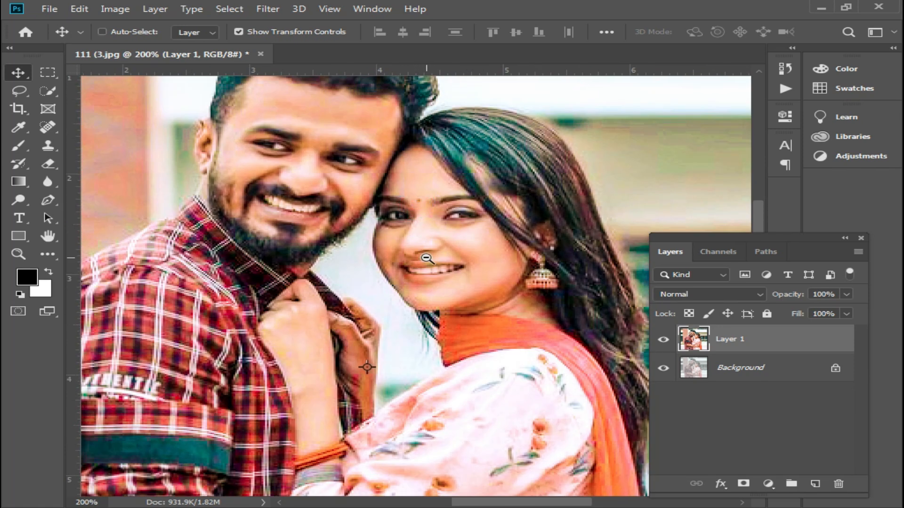
alt+click(507, 264)
drag(520, 260, 475, 295)
scroll(476, 298, down, 1)
scroll(490, 296, down, 1)
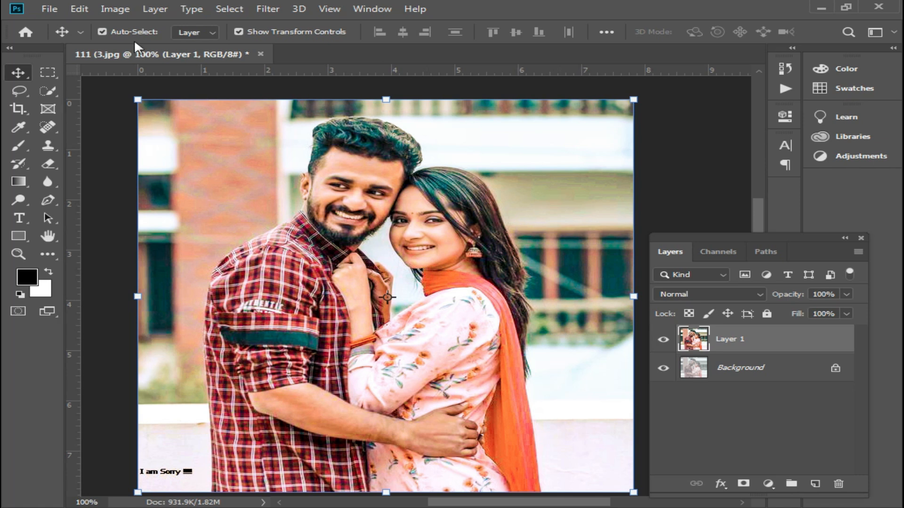
Apply a Brightness/Contrast adjustment to the photo layer with Brightness at -6 and Contrast at 16.
click(113, 10)
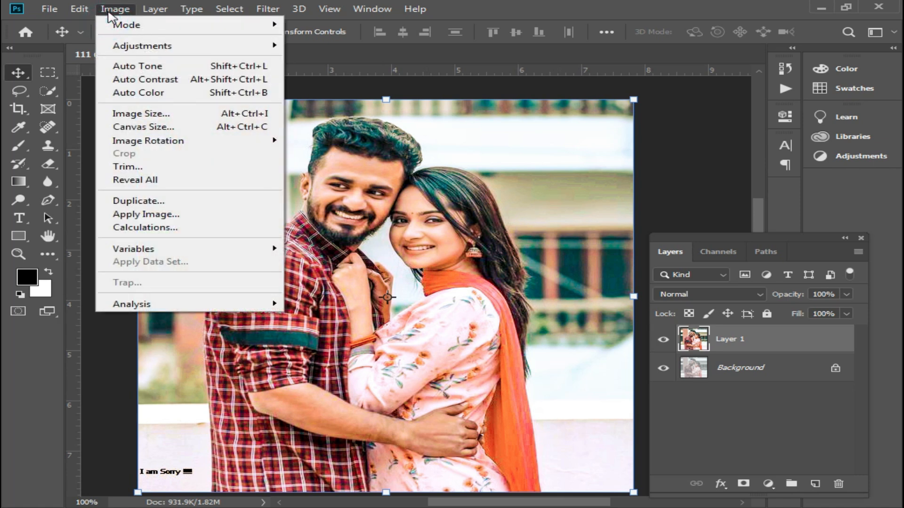
click(162, 46)
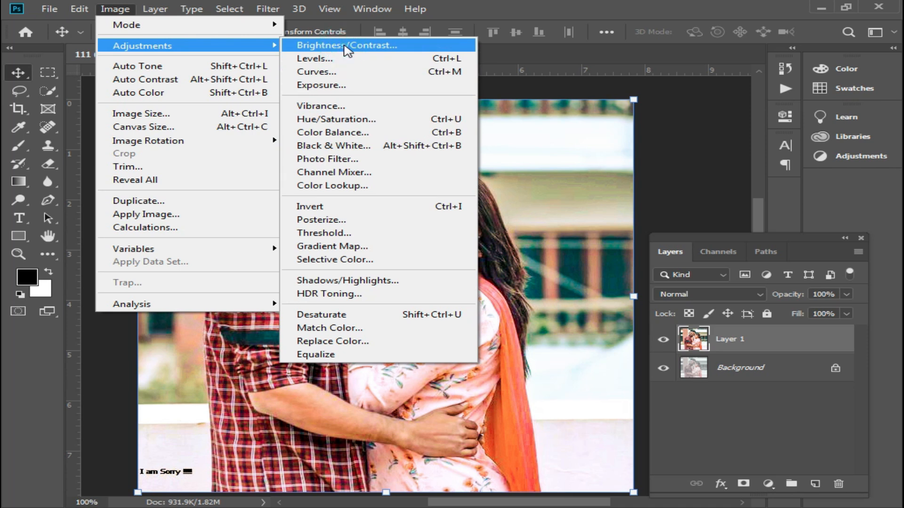
click(348, 46)
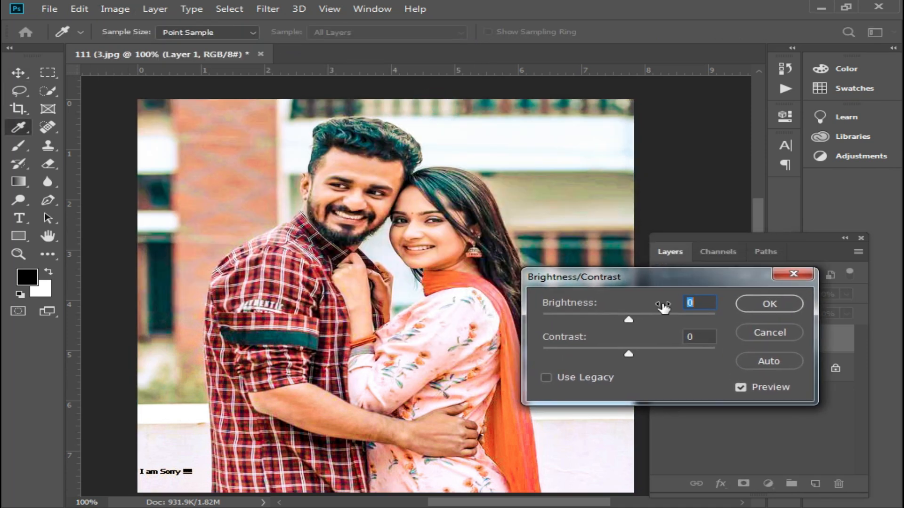
drag(637, 355, 654, 356)
mouse_move(626, 318)
mouse_down()
mouse_move(617, 316)
mouse_move(626, 316)
mouse_up()
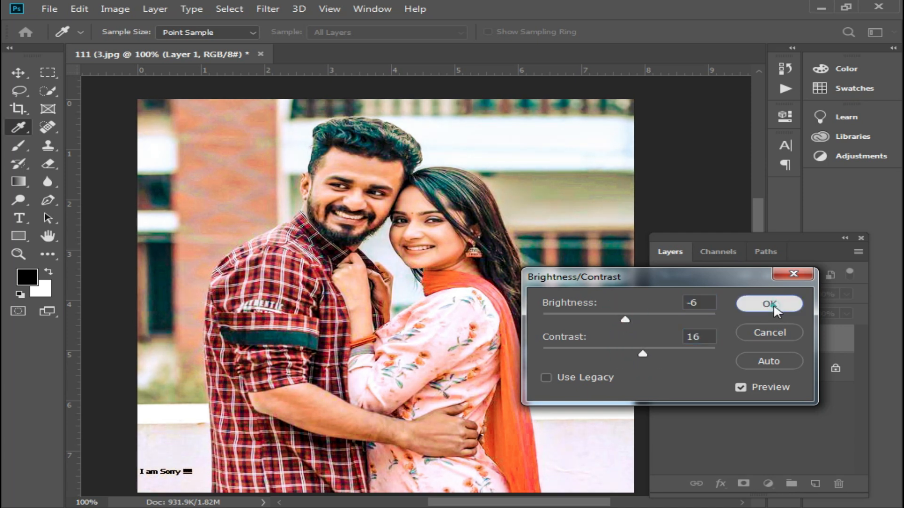
click(754, 306)
key(v)
Compare the graded photo with the faded original, and examine the couple's faces and the whole picture.
ctrl+alt+click(445, 306)
ctrl+alt+click(445, 306)
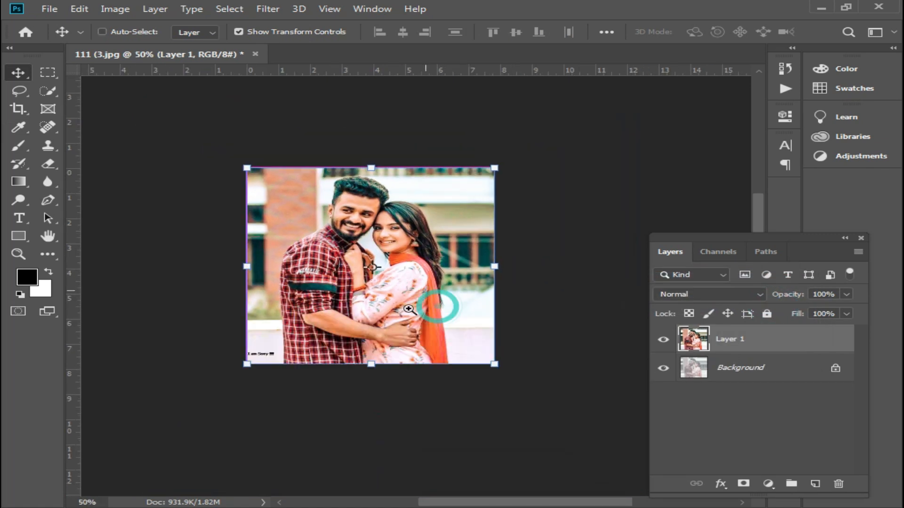
ctrl+click(367, 311)
click(664, 340)
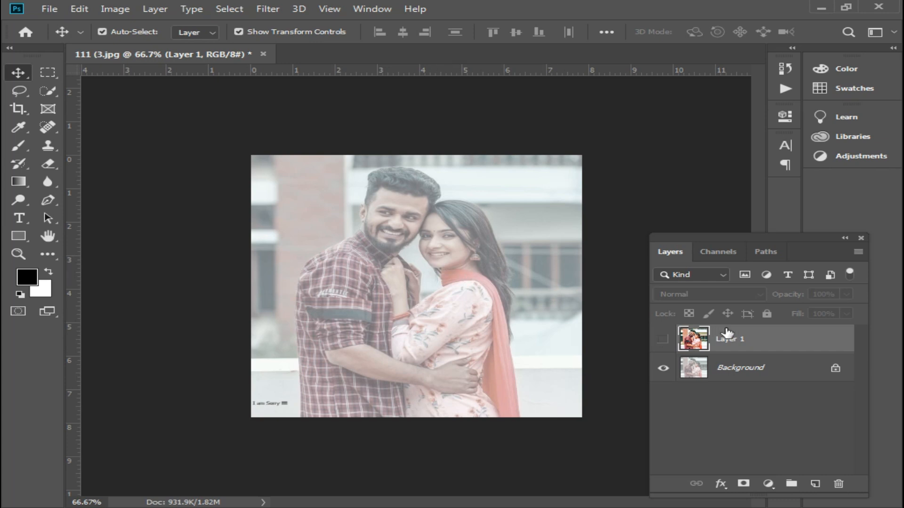
click(664, 341)
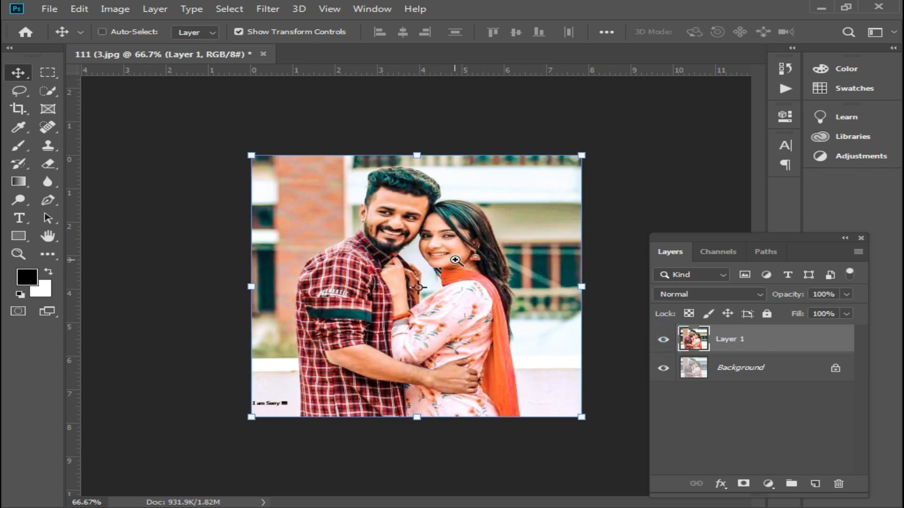
scroll(432, 262, up, 2)
scroll(414, 228, down, 1)
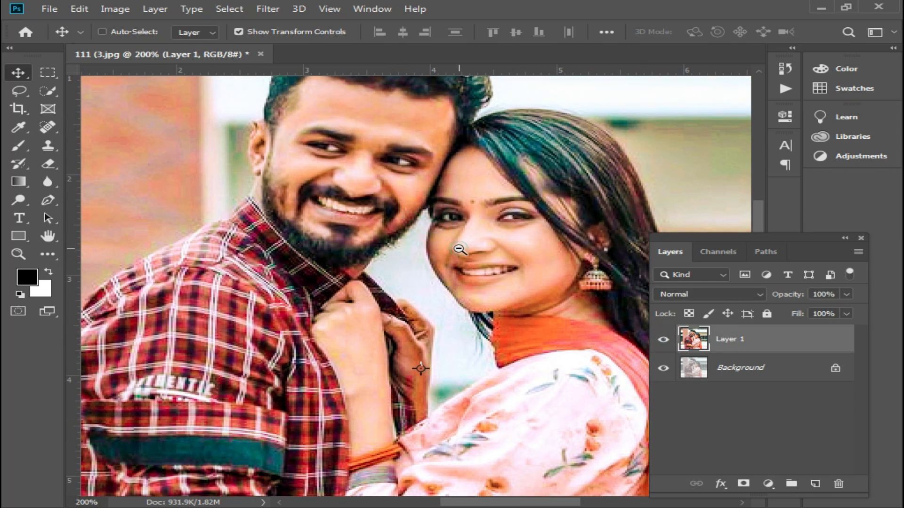
scroll(464, 248, down, 1)
scroll(391, 255, down, 1)
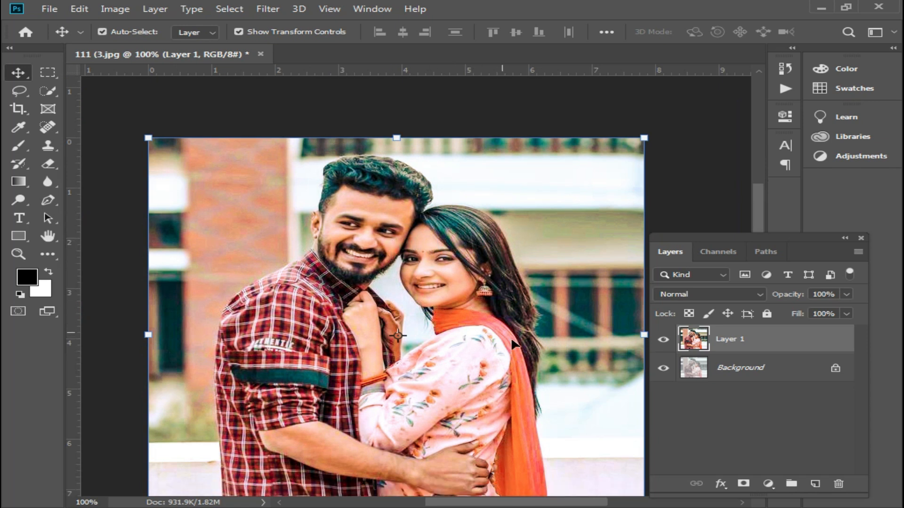
scroll(479, 354, down, 8)
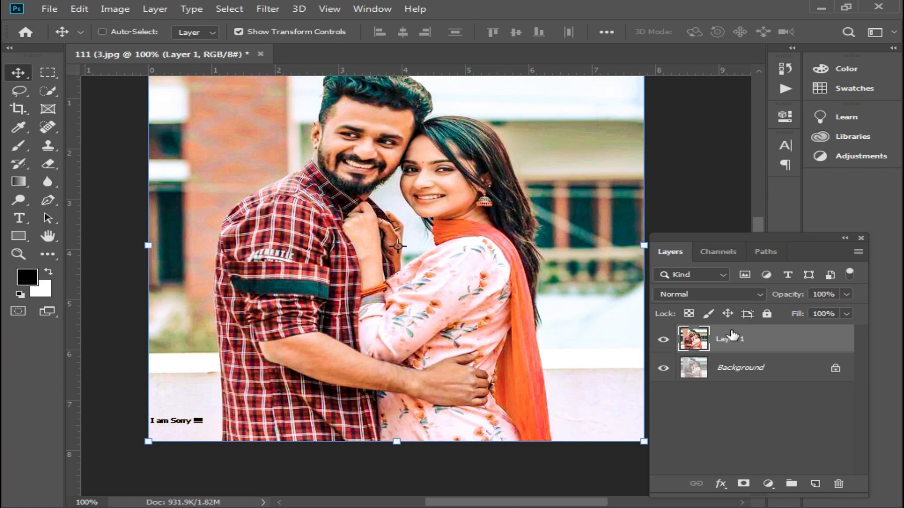
Duplicate Layer 1, invert the copy's colours and set its blend mode to Vivid Light.
key(ctrl+j)
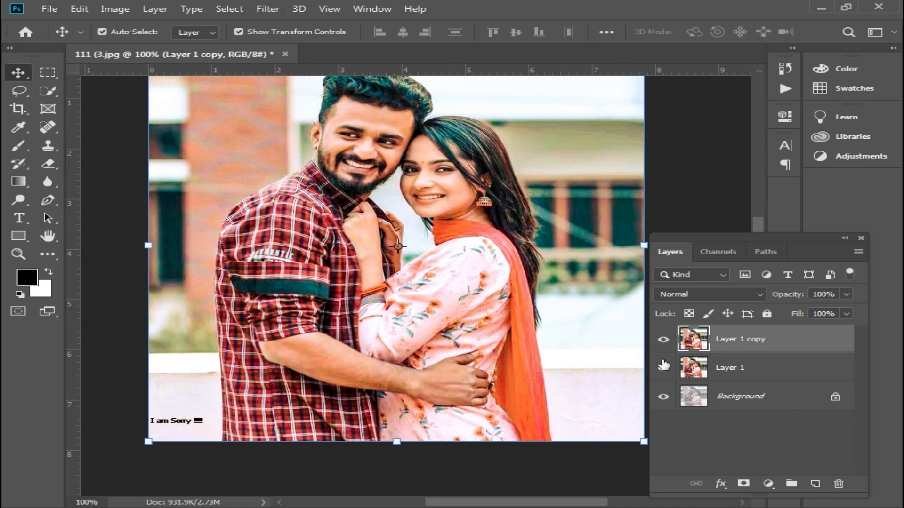
key(ctrl+i)
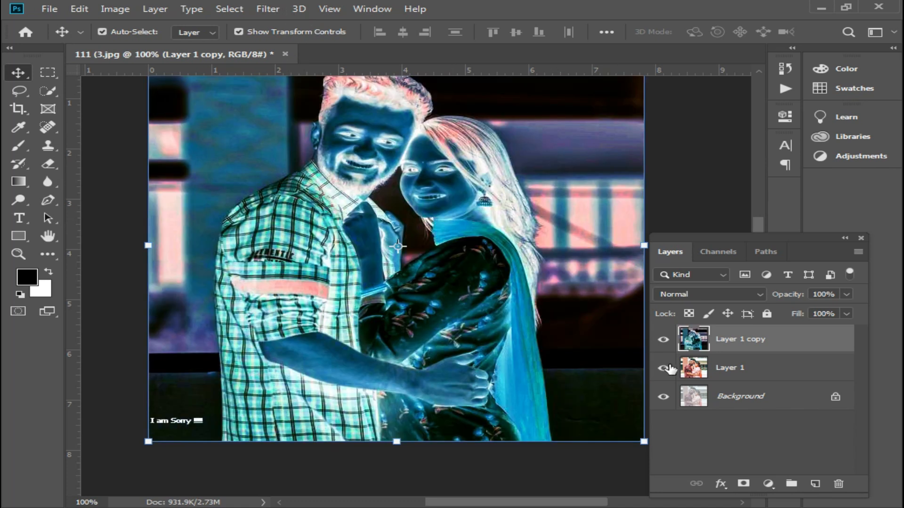
click(737, 302)
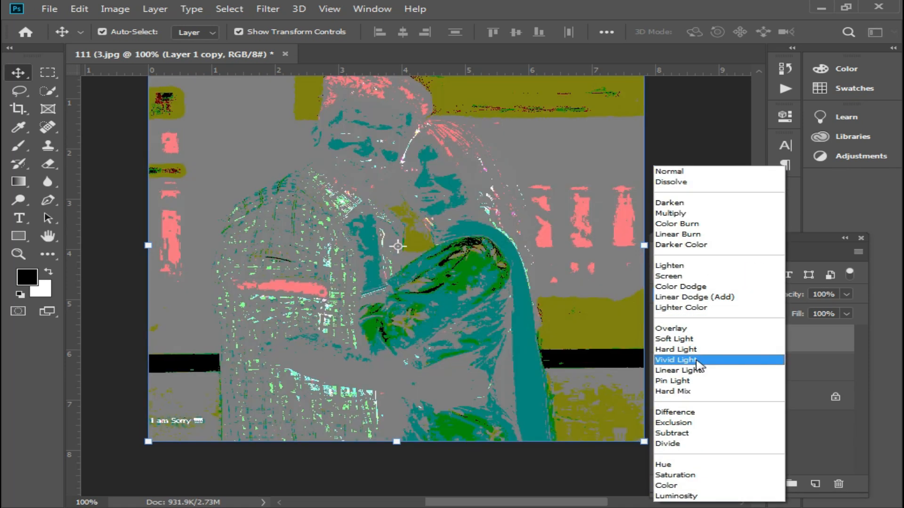
click(698, 363)
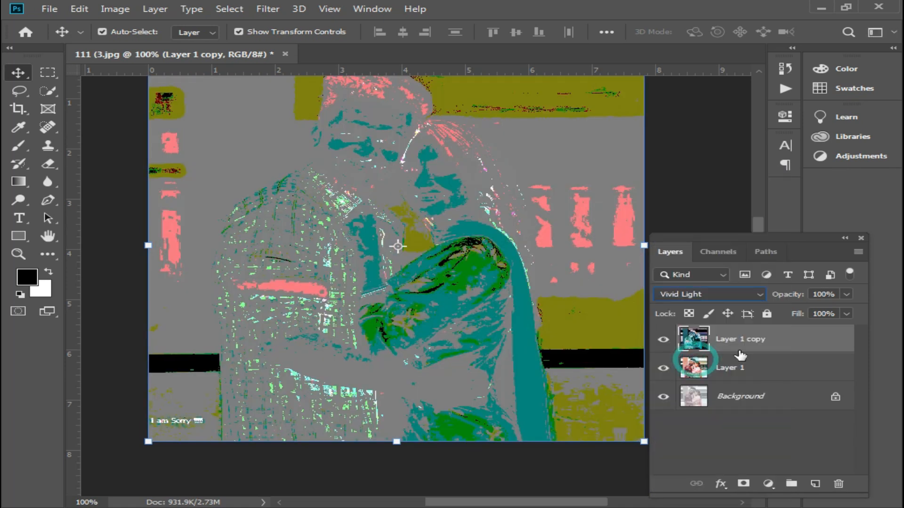
Apply a High Pass filter with a radius of 4.1 pixels to the inverted copy.
click(269, 9)
mouse_move(363, 288)
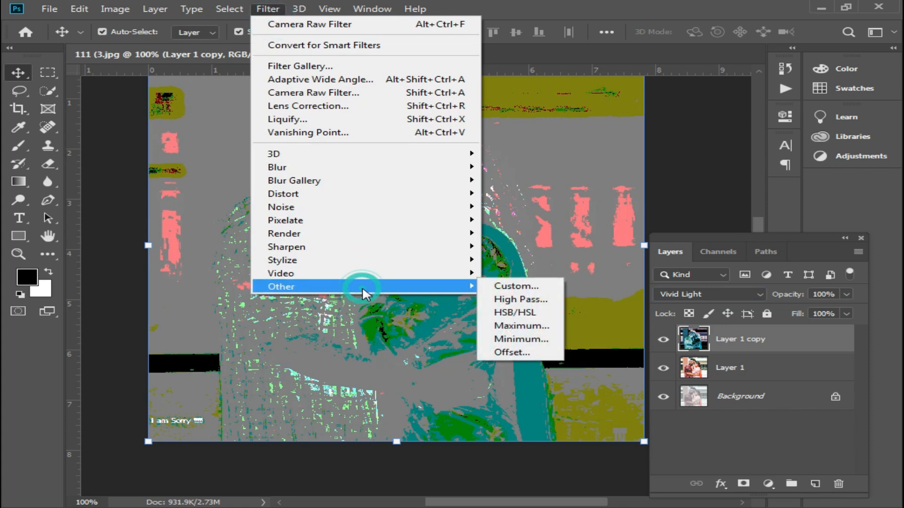
click(527, 300)
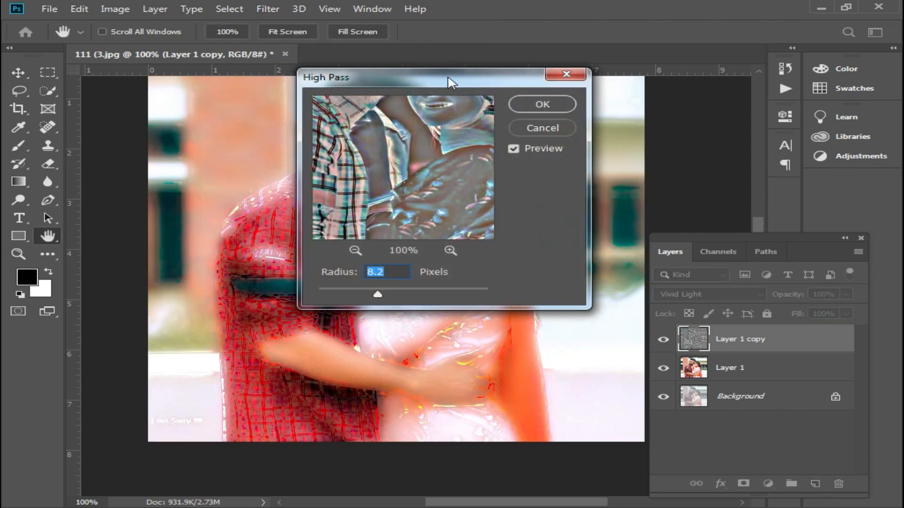
drag(448, 79, 637, 226)
drag(566, 438, 555, 436)
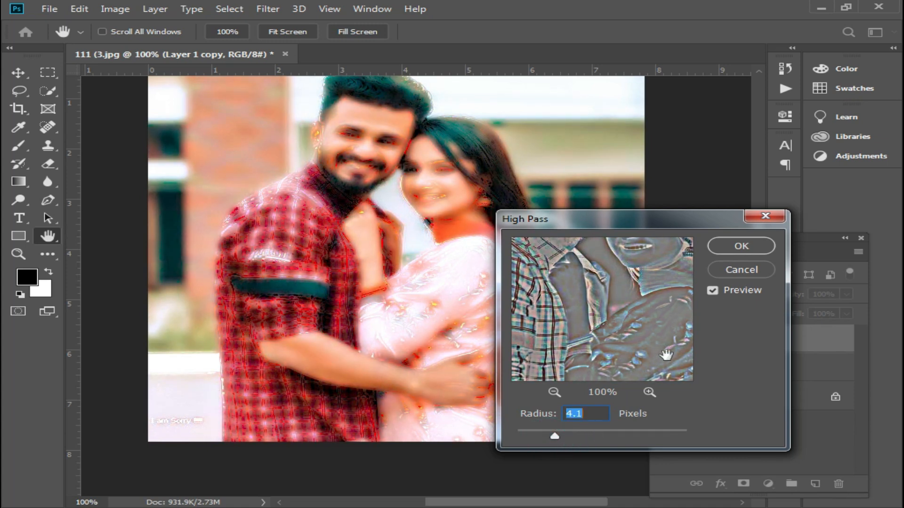
click(750, 242)
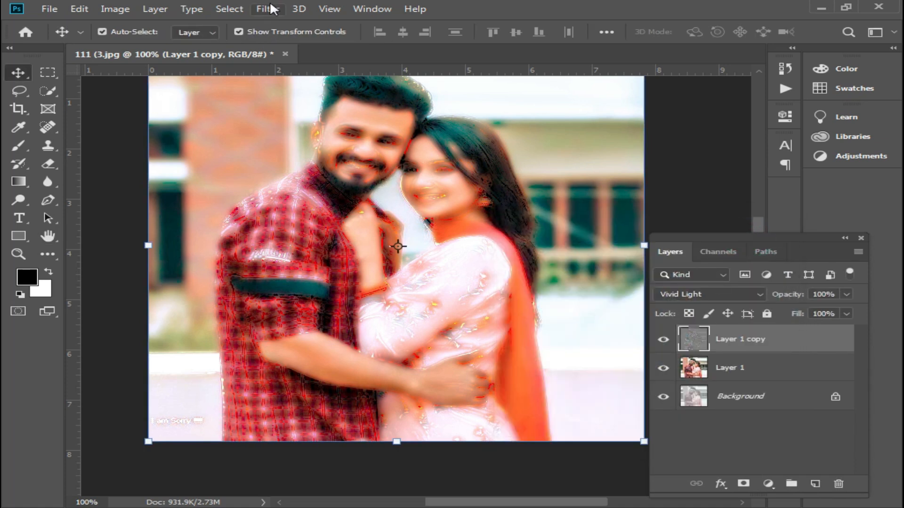
Apply a Gaussian Blur with a radius of 1.7 pixels to the Vivid Light layer.
click(268, 9)
click(323, 167)
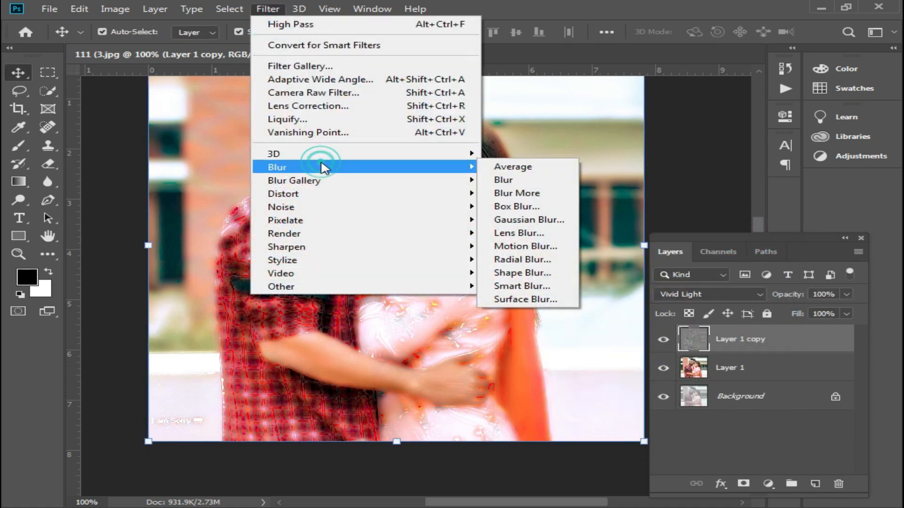
click(541, 220)
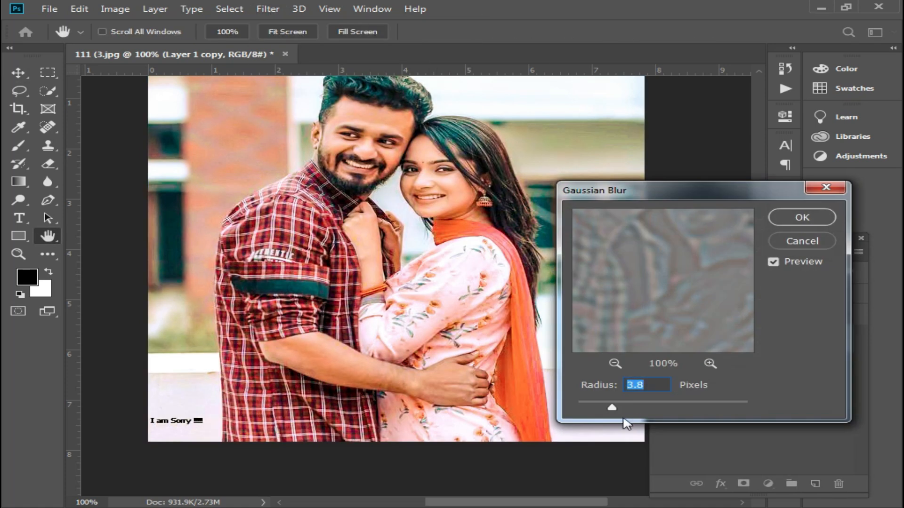
drag(613, 410, 592, 407)
click(588, 409)
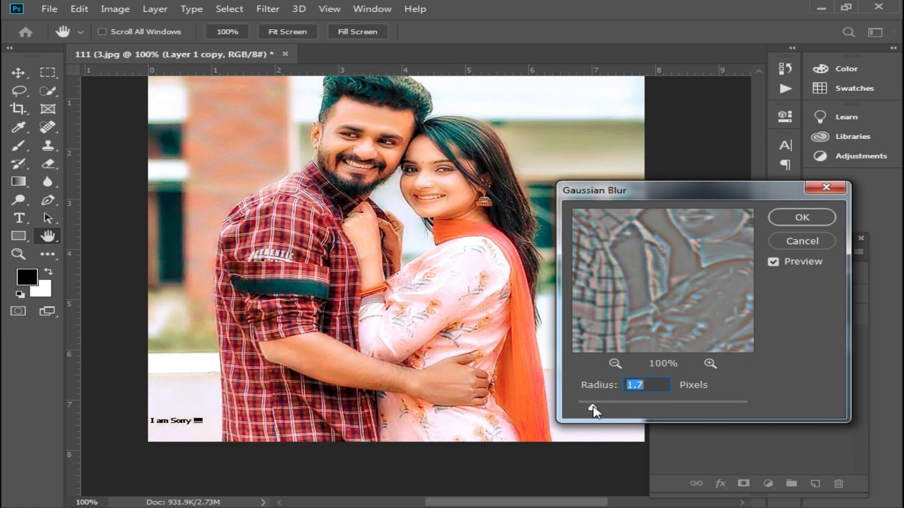
click(825, 213)
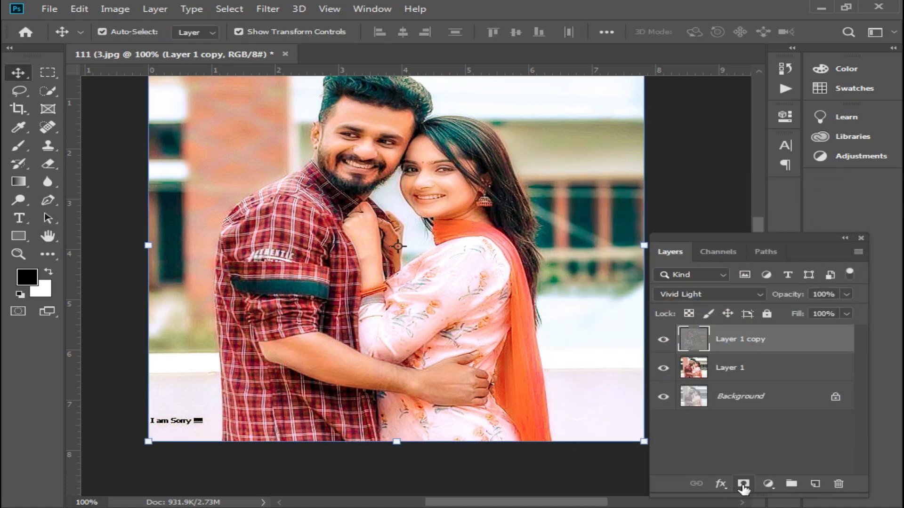
Add a layer mask to the Vivid Light layer and invert it to black to hide the smoothing effect.
click(743, 485)
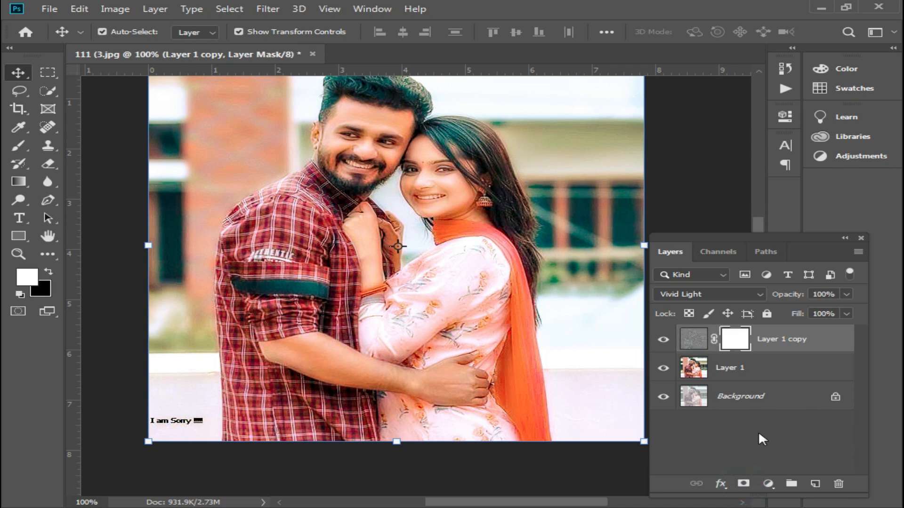
key(ctrl+i)
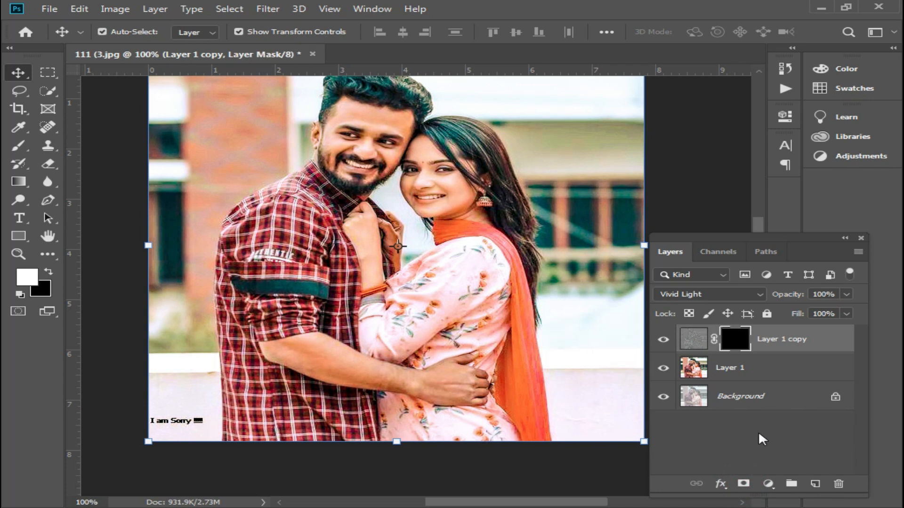
Paint white on the black mask over the man's forehead with a soft 12 px brush to reveal the skin smoothing.
scroll(367, 155, up, 5)
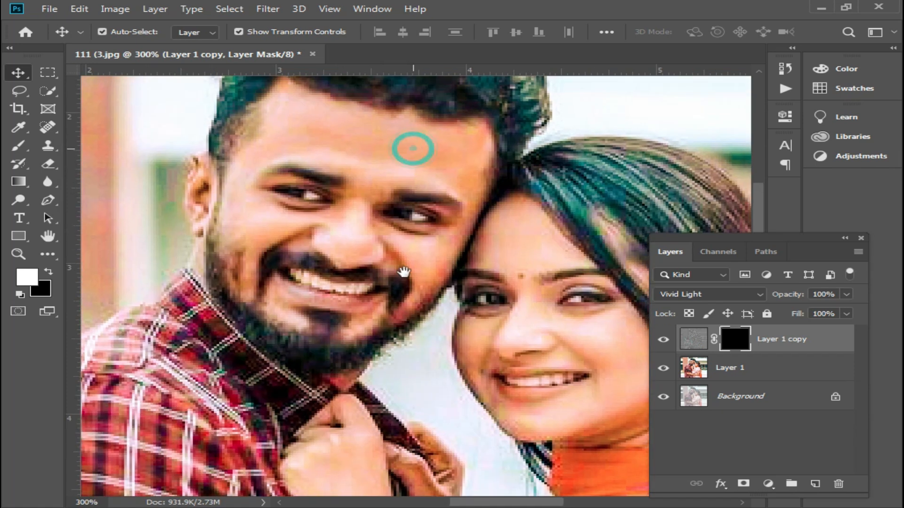
click(46, 92)
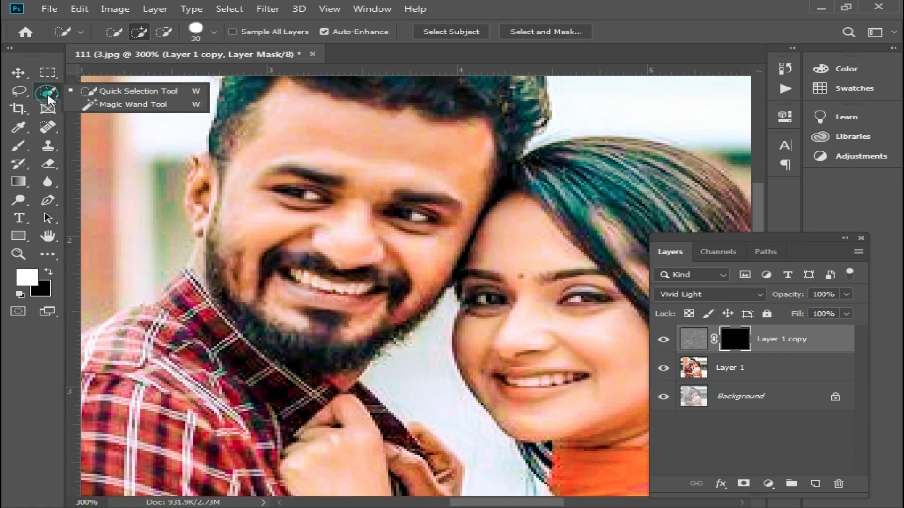
click(25, 144)
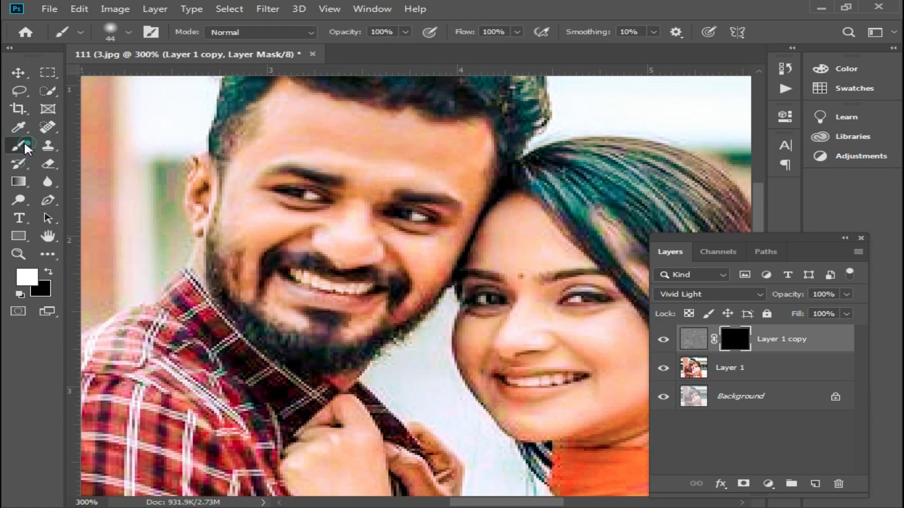
right_click(24, 142)
click(86, 142)
scroll(343, 181, up, 1)
right_click(386, 221)
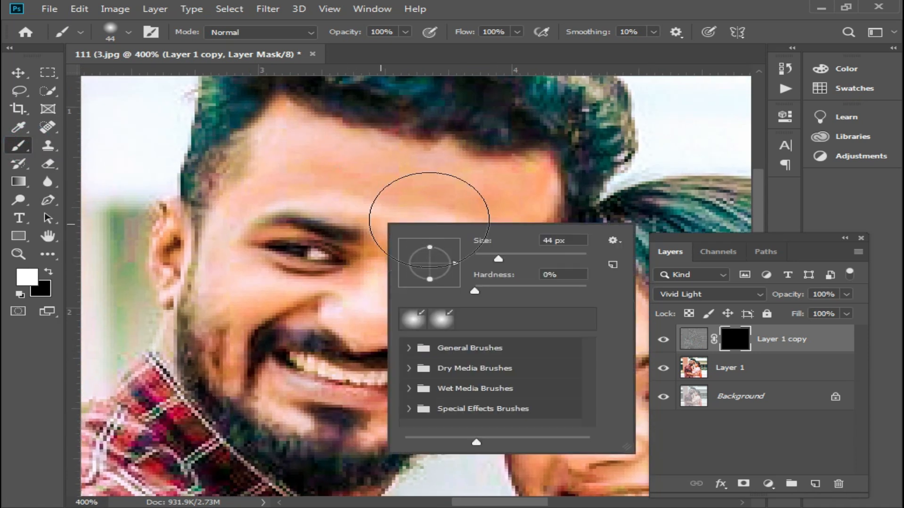
drag(492, 261, 491, 259)
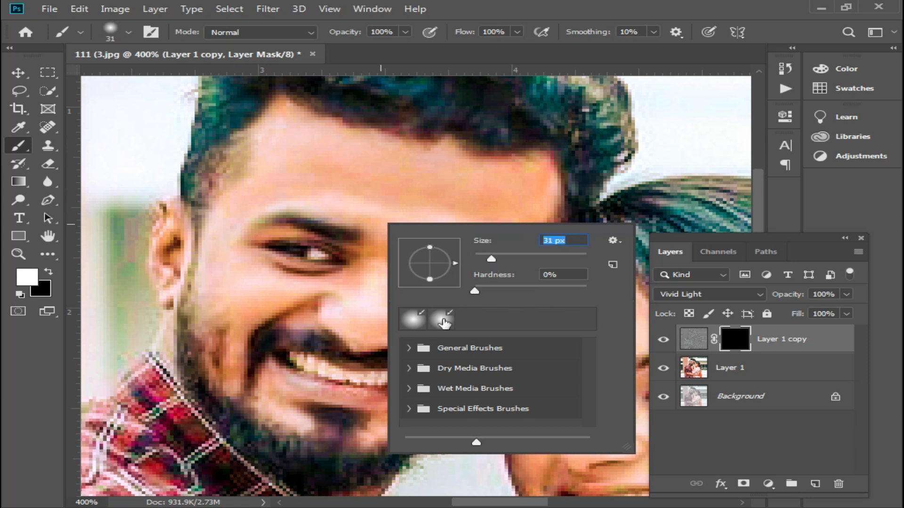
right_click(406, 179)
drag(516, 216, 499, 215)
key(Return)
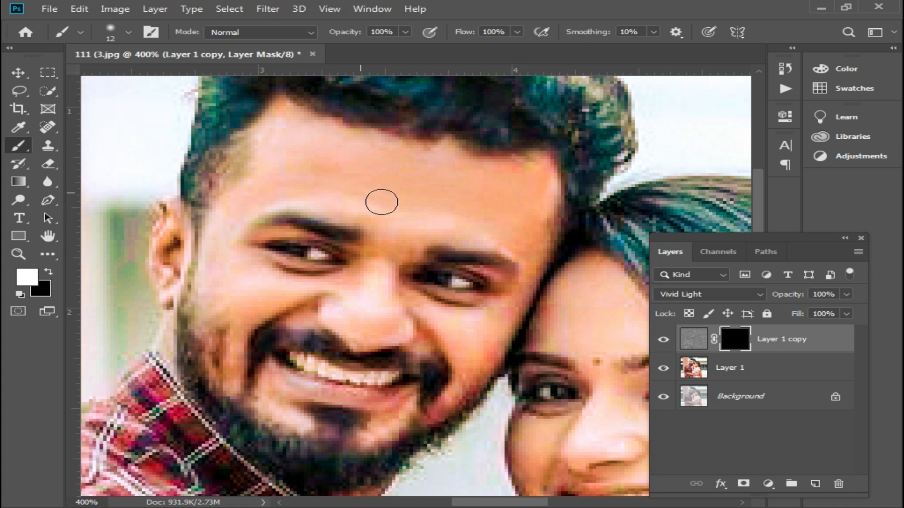
click(350, 202)
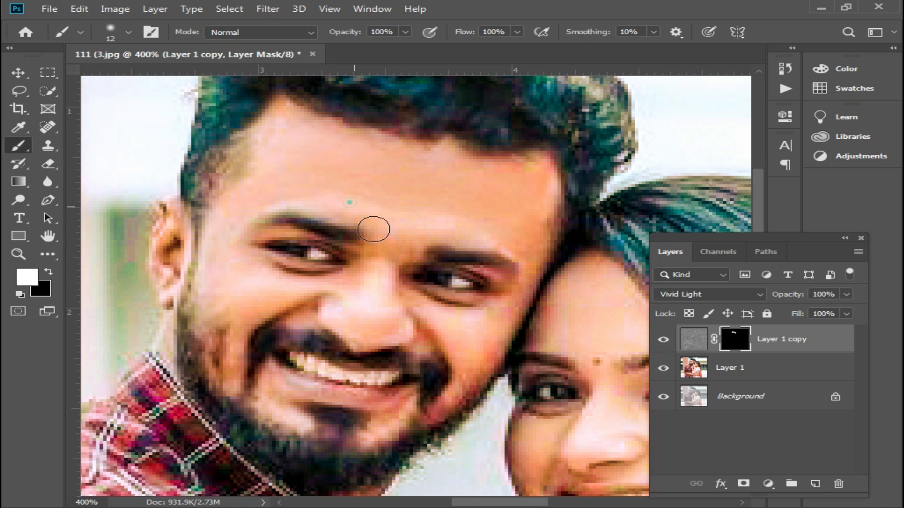
Merge the masked smoothing layer down into Layer 1, and duplicate the merged layer.
key(ctrl+1)
key(ctrl+e)
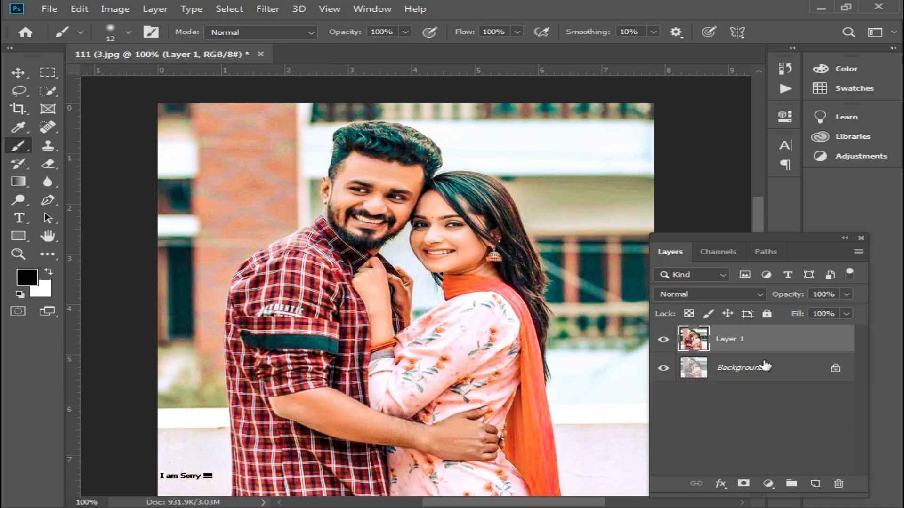
key(ctrl+j)
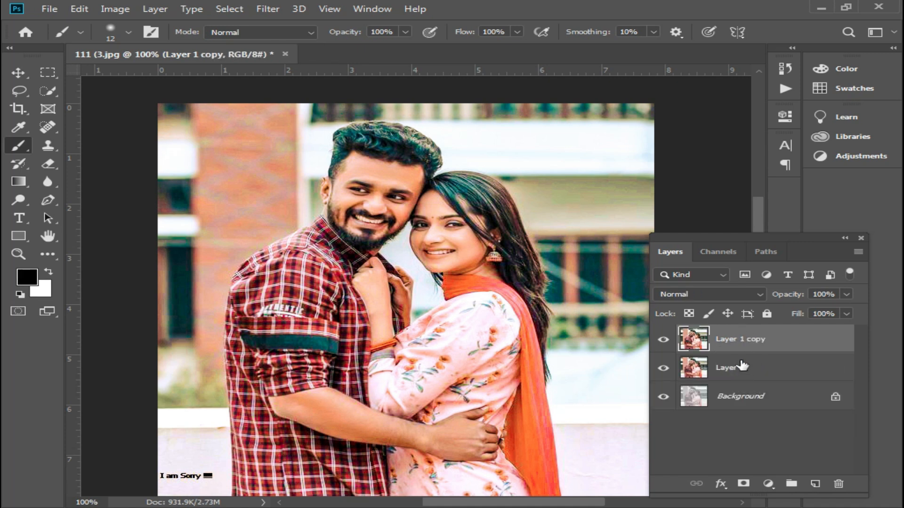
Apply a Gaussian Blur with a radius of 4.2 pixels to the Layer 1 copy.
click(267, 9)
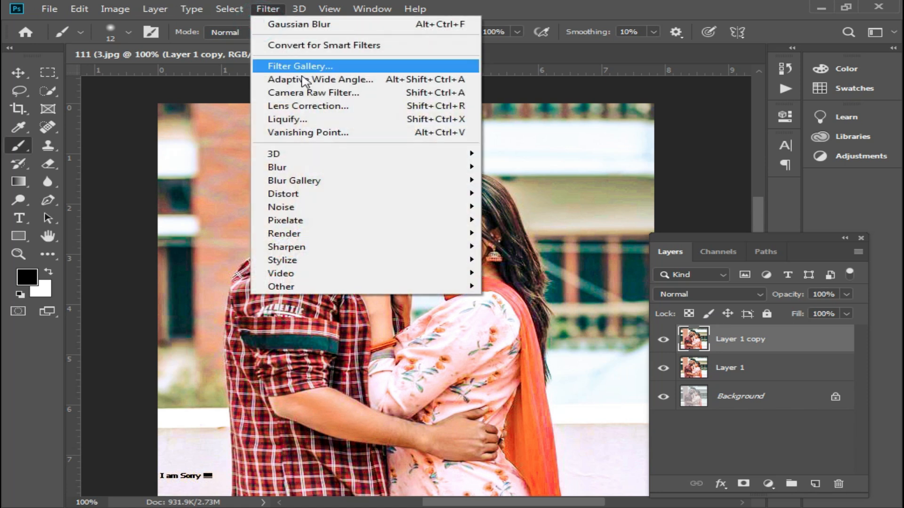
mouse_move(339, 168)
click(546, 218)
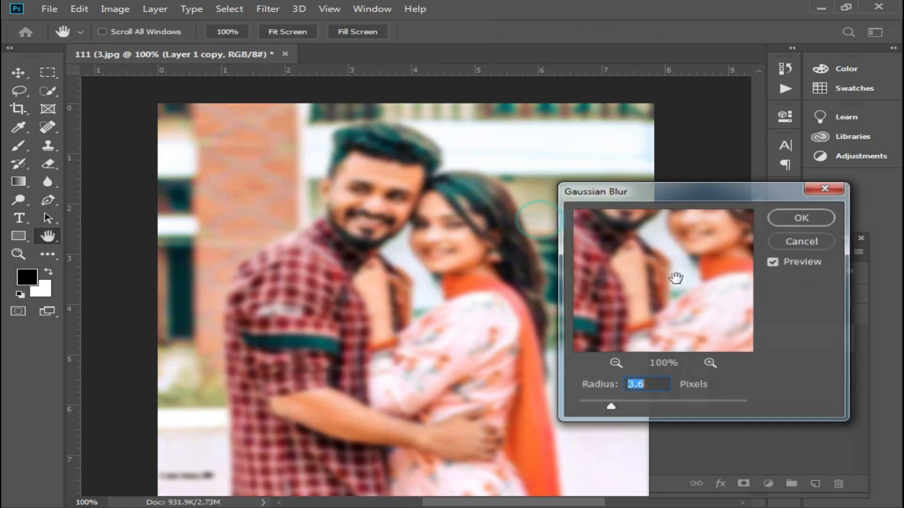
drag(616, 411, 618, 409)
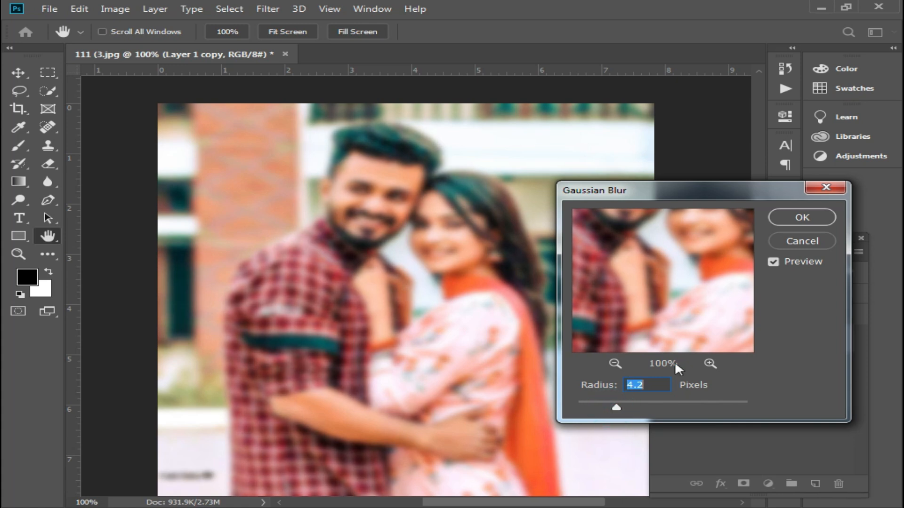
click(802, 217)
Add a layer mask to the blurred Layer 1 copy and invert it to black to hide the blur.
key(b)
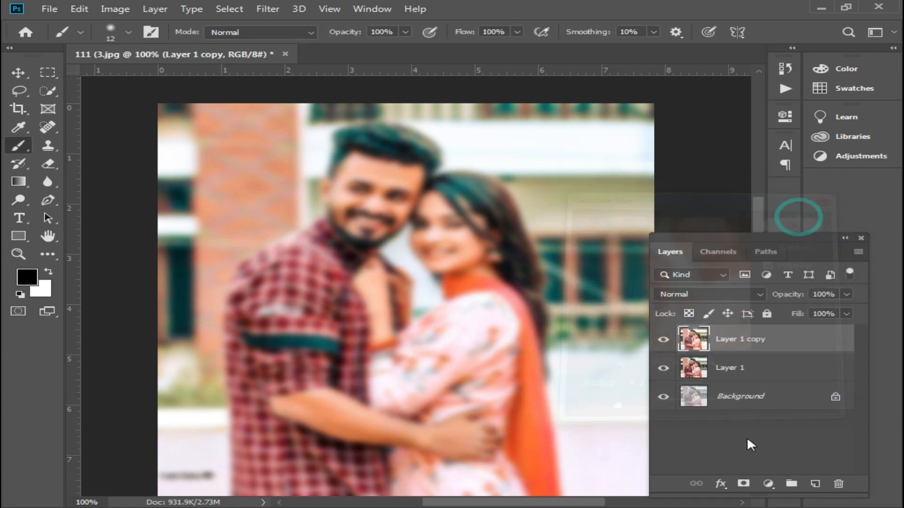
click(745, 483)
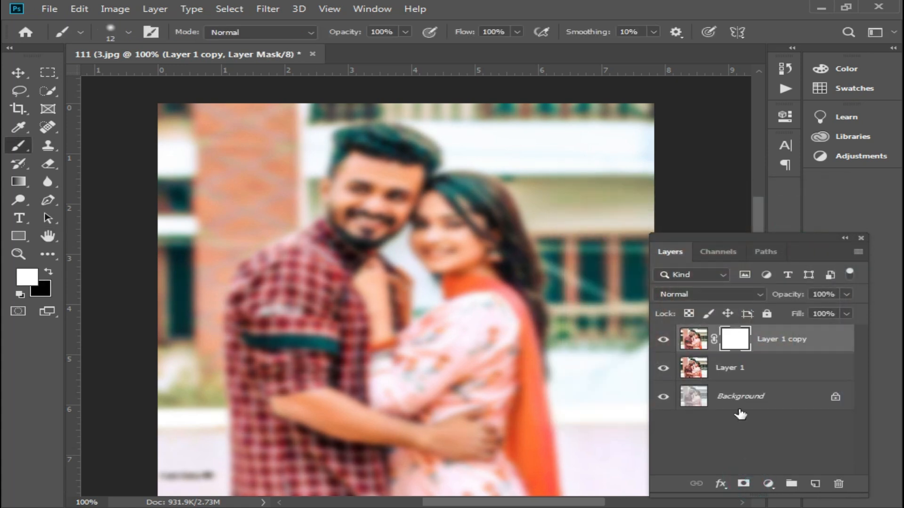
key(ctrl+i)
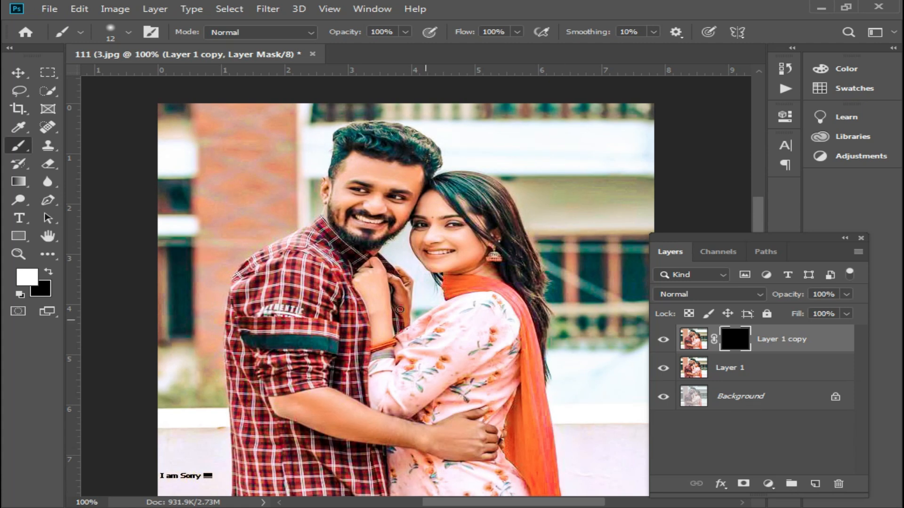
Paint white on the black mask over the man's forehead with the soft 12 px brush to reveal the blur.
ctrl+click(345, 225)
ctrl+click(449, 262)
ctrl+click(462, 216)
mouse_move(429, 114)
mouse_down()
mouse_move(442, 279)
mouse_move(454, 313)
mouse_up()
mouse_move(418, 217)
mouse_down()
mouse_move(472, 233)
mouse_move(460, 241)
mouse_move(352, 209)
mouse_move(524, 236)
mouse_move(484, 192)
mouse_move(539, 217)
mouse_move(519, 189)
mouse_move(320, 162)
mouse_move(327, 176)
mouse_move(371, 194)
mouse_move(293, 210)
mouse_up()
mouse_move(479, 210)
mouse_down()
mouse_move(408, 294)
mouse_move(414, 301)
mouse_up()
mouse_move(538, 212)
mouse_down()
mouse_move(549, 257)
mouse_move(563, 217)
mouse_move(537, 200)
mouse_up()
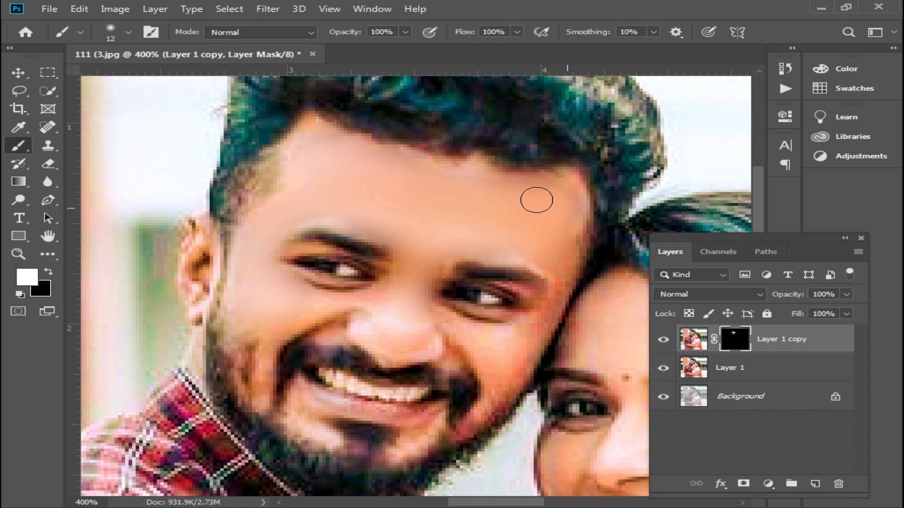
Paint white on the mask over the remaining facial skin of the couple, keeping eyes, hair and beard sharp.
drag(563, 311, 498, 184)
mouse_move(563, 196)
mouse_down()
mouse_move(487, 187)
mouse_move(468, 201)
mouse_move(412, 198)
mouse_move(395, 165)
mouse_move(434, 186)
mouse_up()
mouse_move(462, 267)
mouse_down()
mouse_move(464, 285)
mouse_move(519, 313)
mouse_move(553, 357)
mouse_move(567, 332)
mouse_move(458, 417)
mouse_move(556, 383)
mouse_move(509, 408)
mouse_up()
key(alt+space)
click(358, 291)
drag(441, 307, 518, 205)
mouse_move(272, 377)
mouse_down()
mouse_move(222, 377)
mouse_move(276, 359)
mouse_move(310, 414)
mouse_move(291, 338)
mouse_move(253, 369)
mouse_up()
mouse_move(399, 253)
mouse_down()
mouse_move(414, 375)
mouse_move(421, 285)
mouse_up()
alt+click(425, 323)
alt+click(426, 323)
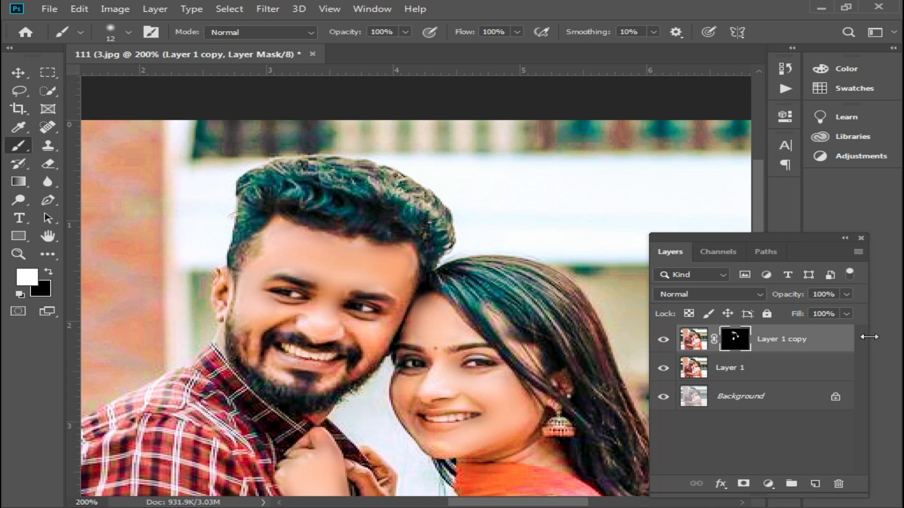
Reduce the masked blur layer's fill to 47% and merge it down into Layer 1.
click(846, 314)
drag(848, 328, 813, 328)
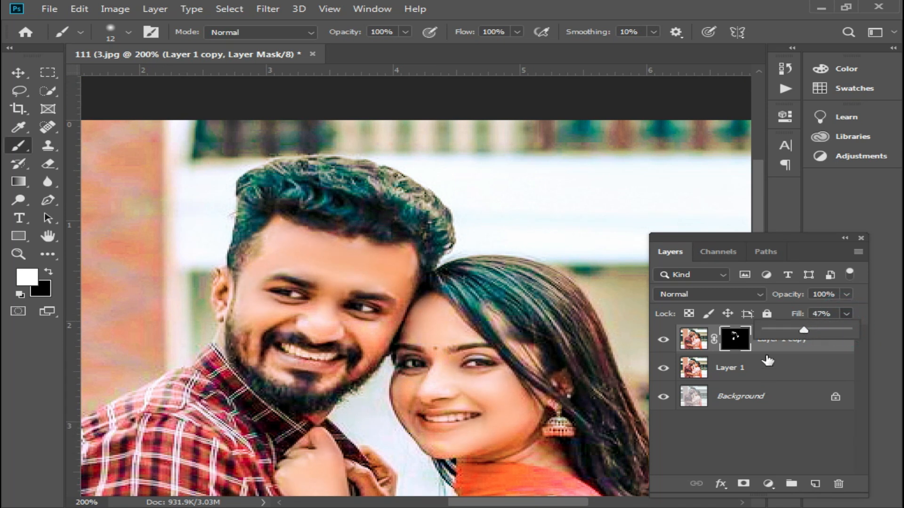
key(ctrl+e)
Compare the edited photo with the original by hiding Layer 1 and showing it again.
alt+click(487, 320)
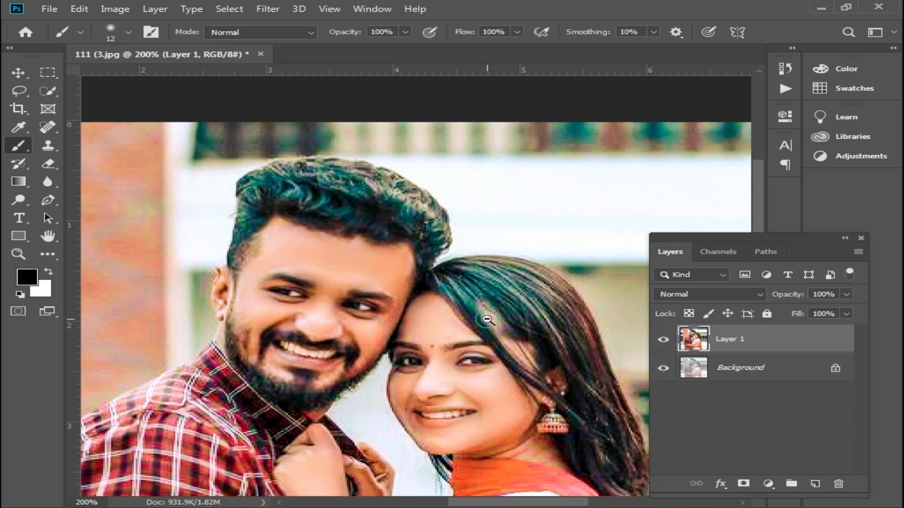
alt+click(490, 306)
alt+click(493, 293)
click(663, 340)
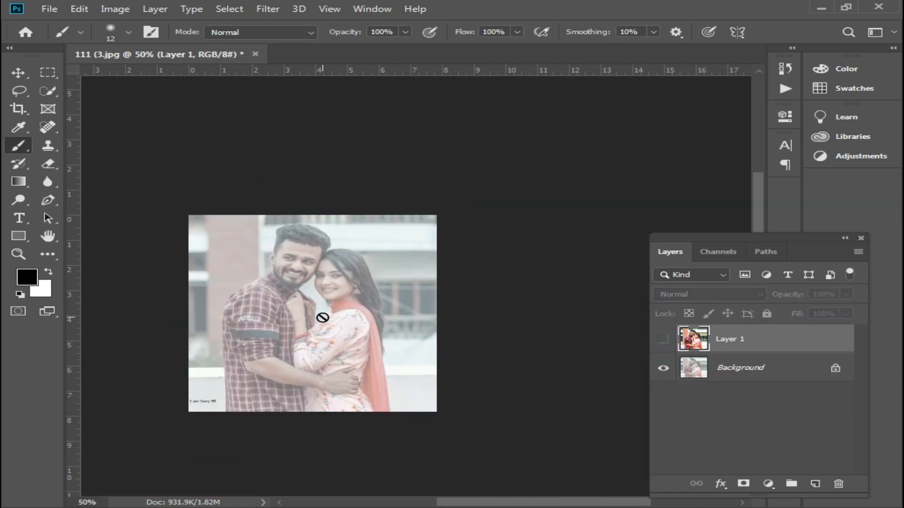
click(313, 297)
click(313, 292)
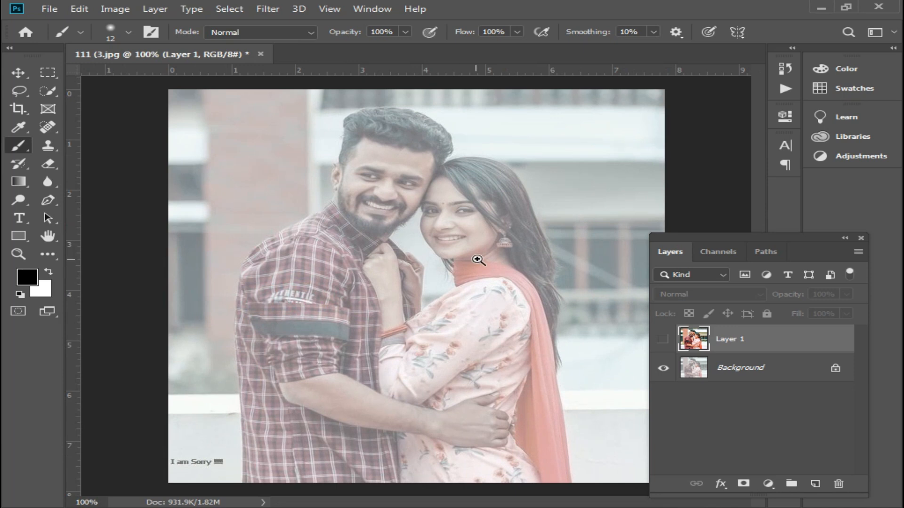
click(663, 339)
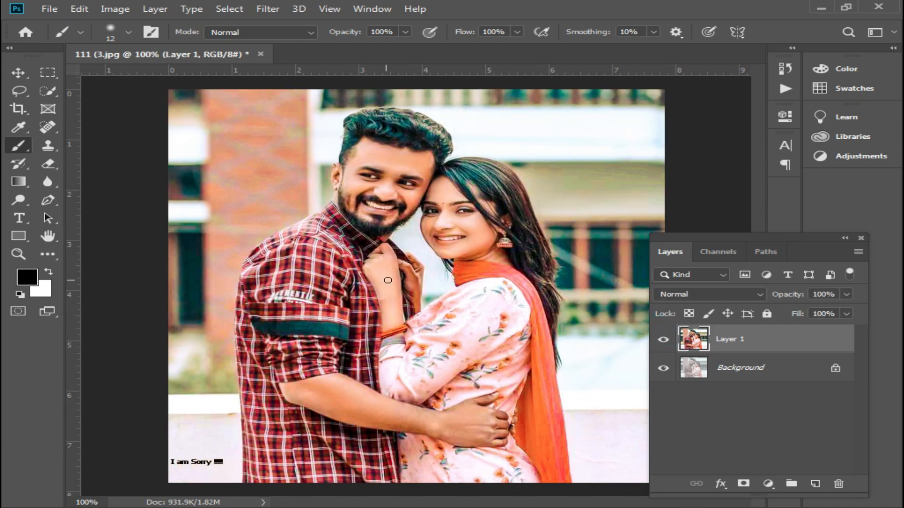